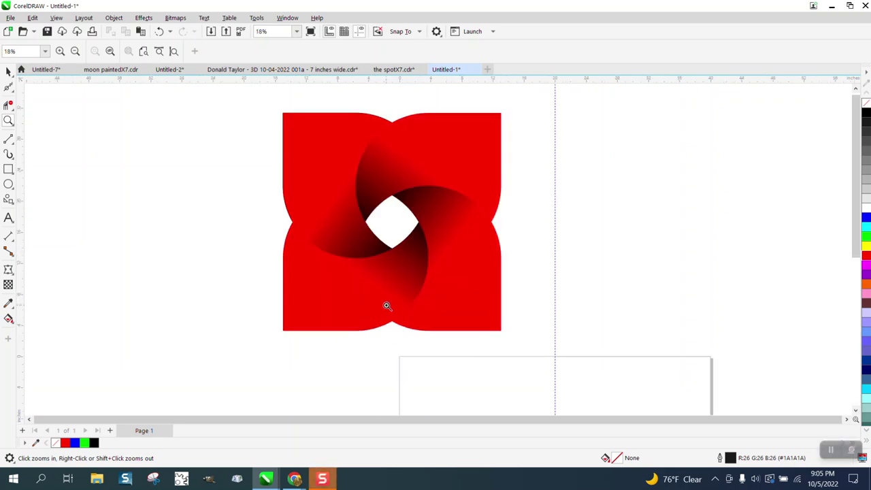
# Step: Zoom the view away from the finished pinwheel and onto the blank page
pyautogui.rightClick(346, 271)
pyautogui.moveTo(292, 162); pyautogui.dragTo(530, 331)
pyautogui.rightClick(293, 250)
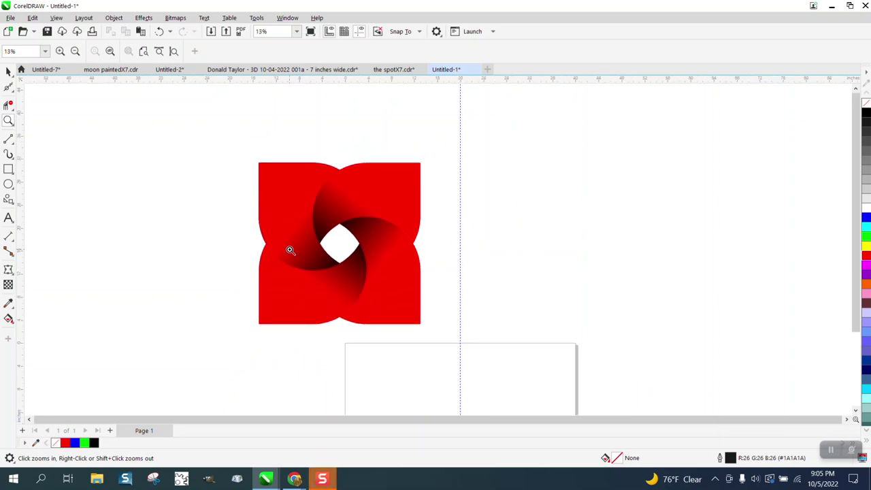
pyautogui.rightClick(290, 249)
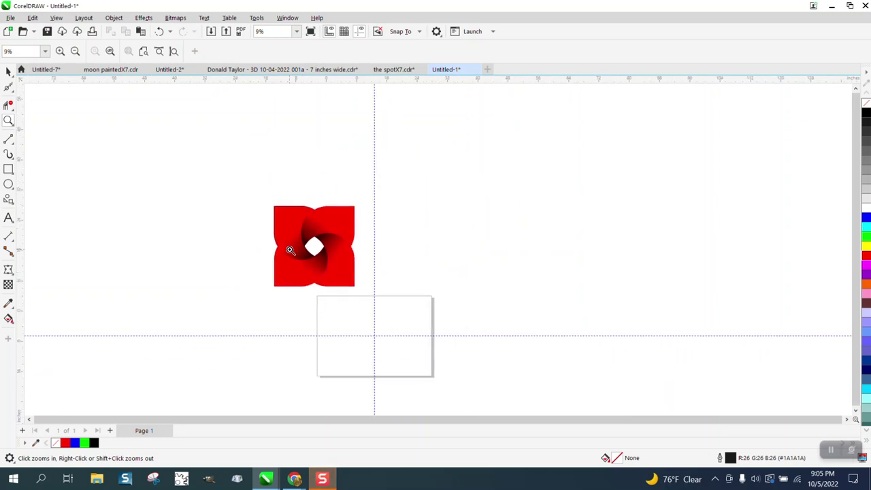
pyautogui.click(8, 170)
pyautogui.click(9, 120)
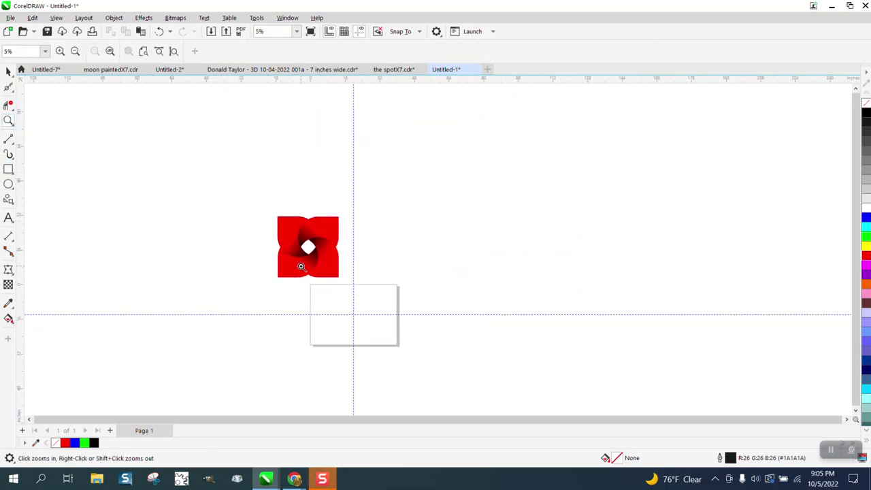
pyautogui.moveTo(302, 266); pyautogui.dragTo(446, 359)
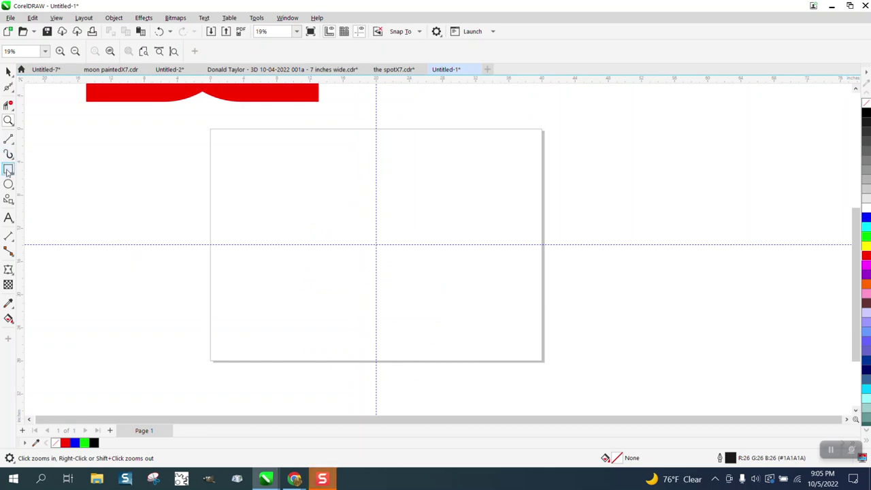
pyautogui.click(8, 170)
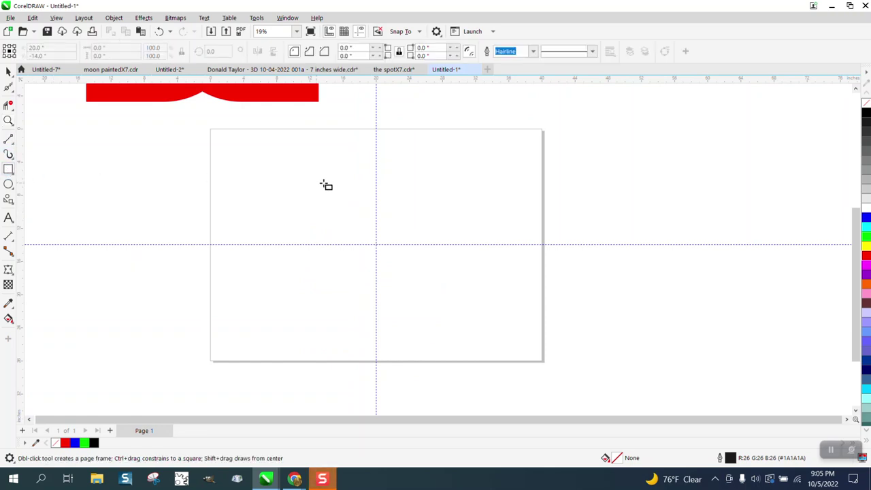
# Step: Draw a circle, size it to 10 inches, and centre it on the page
pyautogui.click(8, 184)
pyautogui.moveTo(375, 179); pyautogui.dragTo(247, 308)
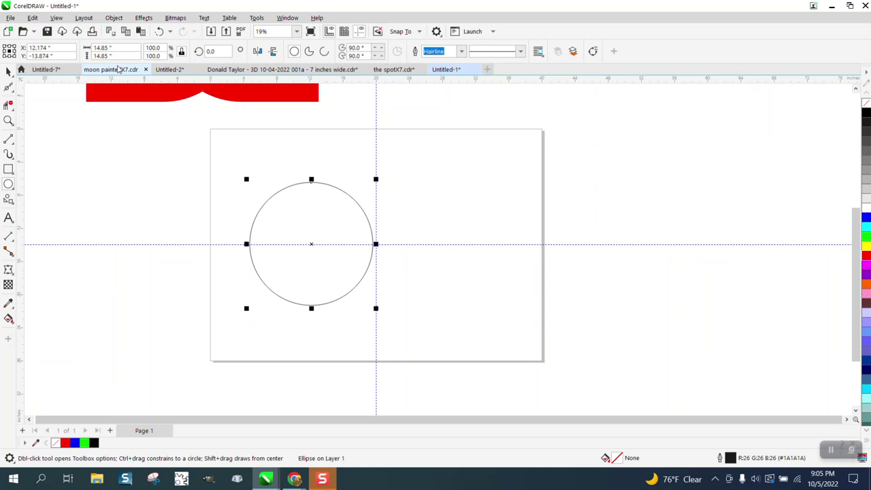
pyautogui.click(103, 48)
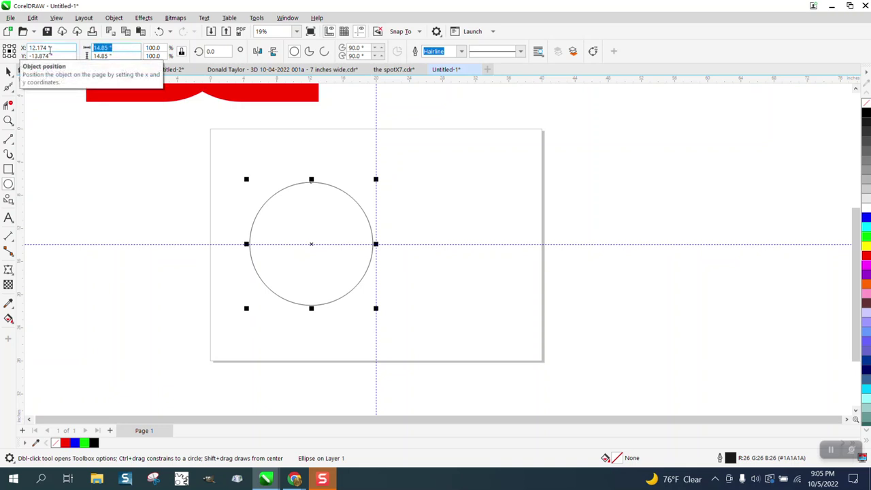
pyautogui.write('10')
pyautogui.press('Return')
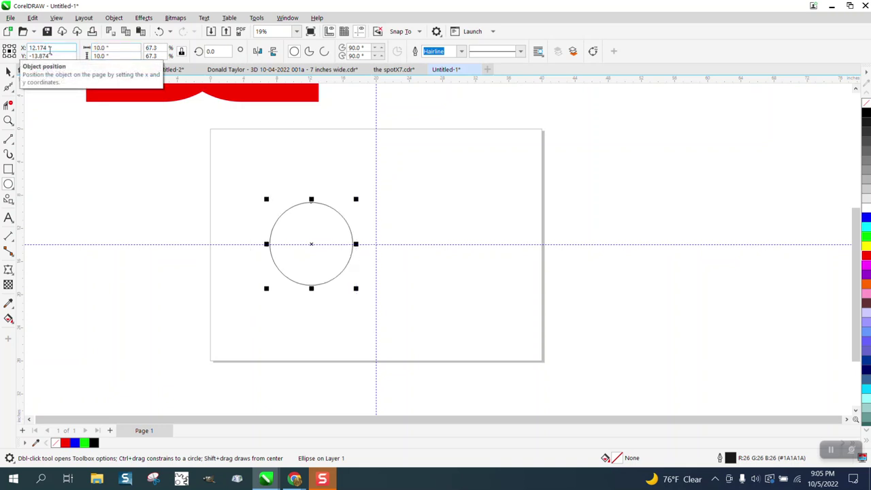
pyautogui.press('p')
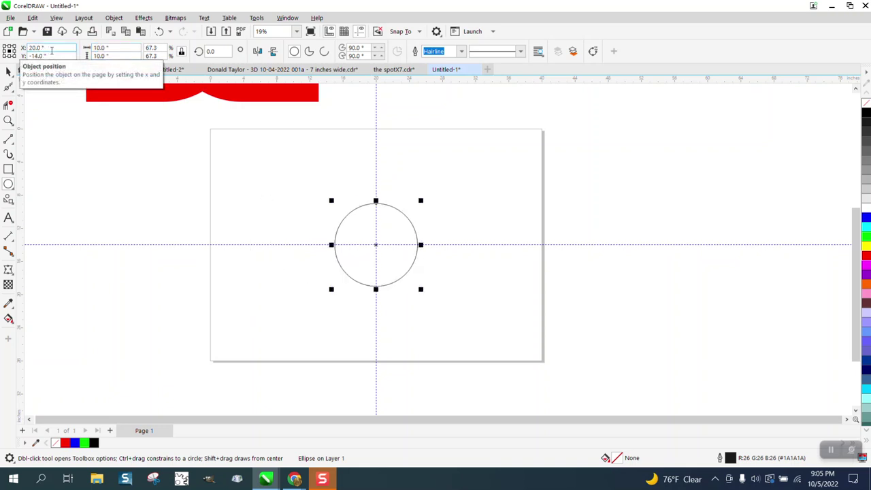
# Step: Draw a 5-inch square and snap its corner to the circle's centre
pyautogui.click(8, 168)
pyautogui.moveTo(262, 182); pyautogui.dragTo(212, 232)
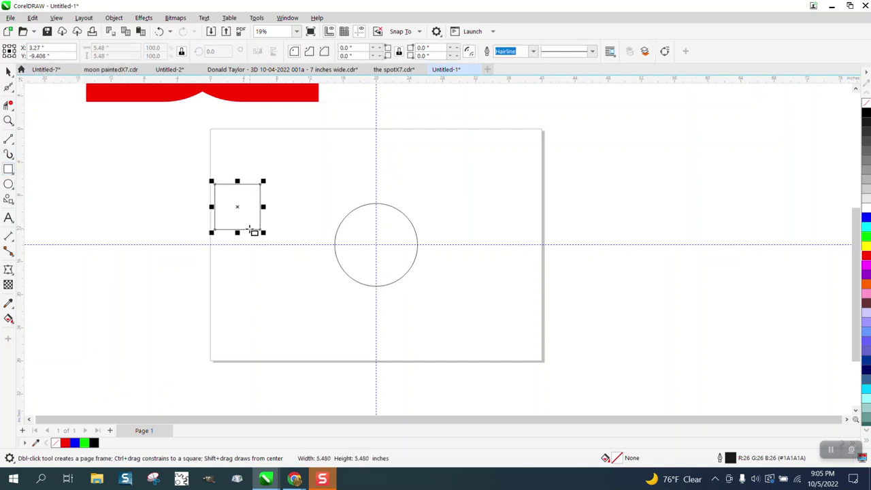
pyautogui.click(102, 48)
pyautogui.write('5')
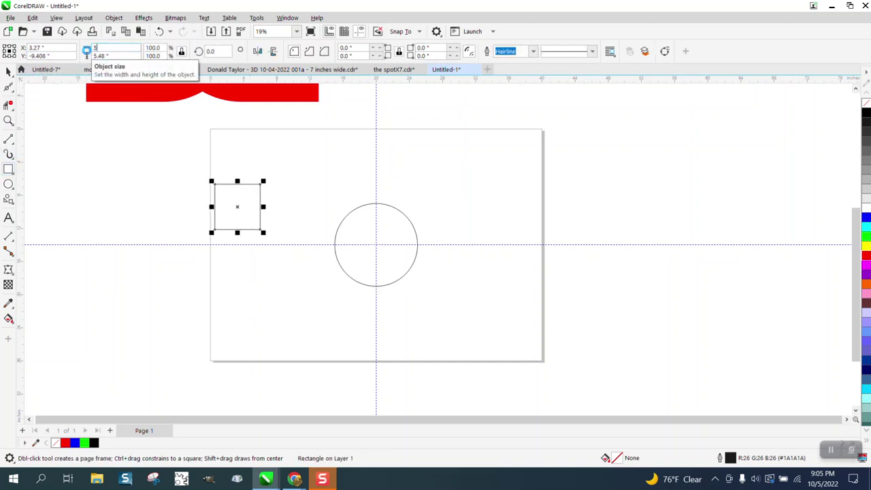
pyautogui.press('Return')
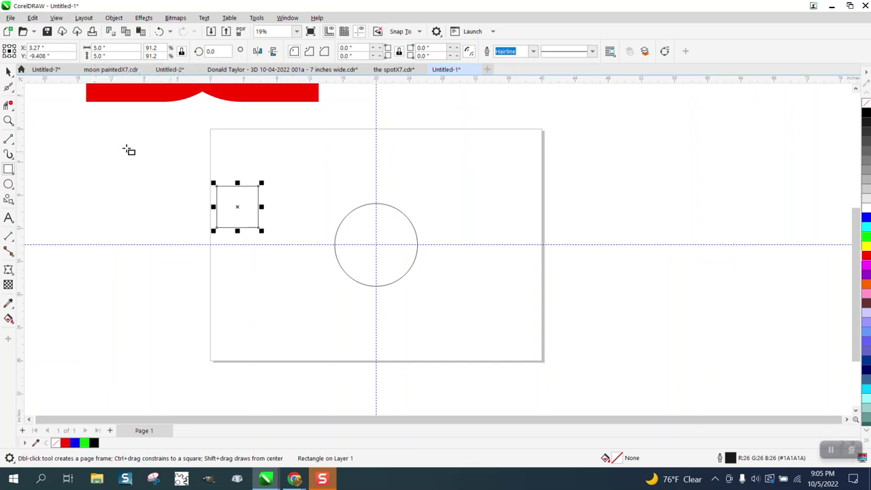
pyautogui.click(7, 71)
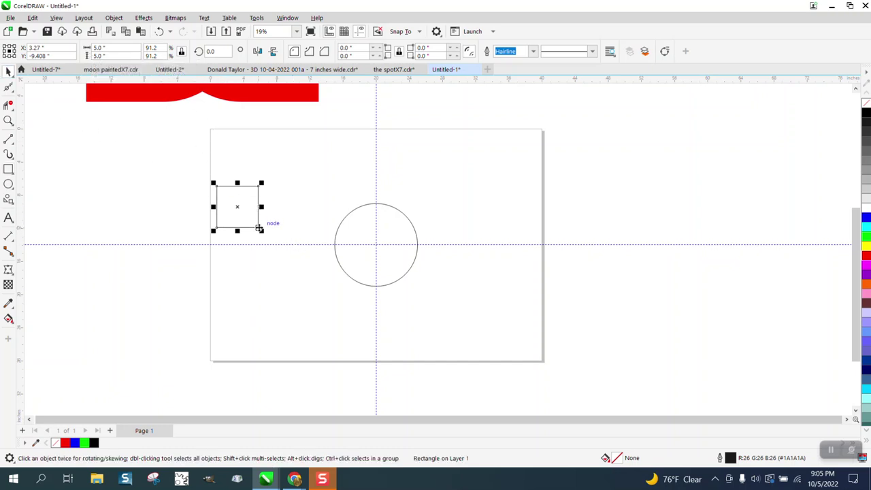
pyautogui.moveTo(258, 228); pyautogui.dragTo(375, 244)
# Step: Duplicate the circle 5 inches to the right and zoom in on the shapes
pyautogui.click(395, 110)
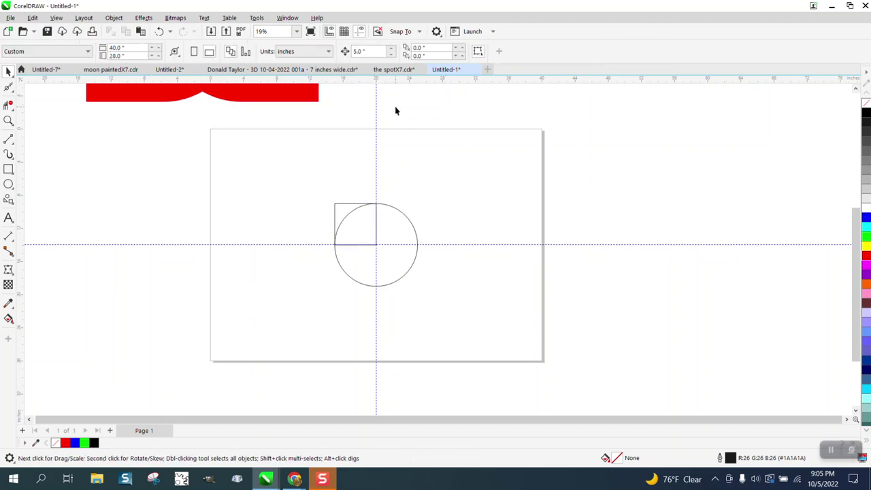
pyautogui.click(410, 219)
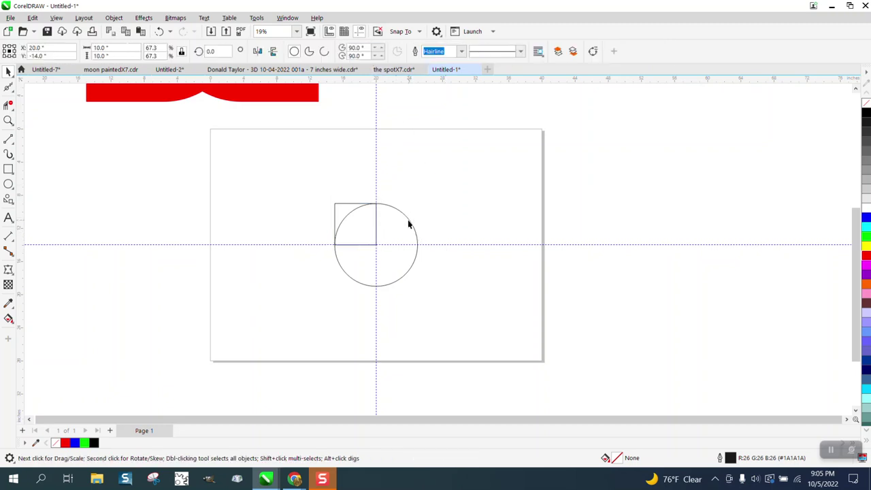
pyautogui.hotkey('ctrl', 'd')
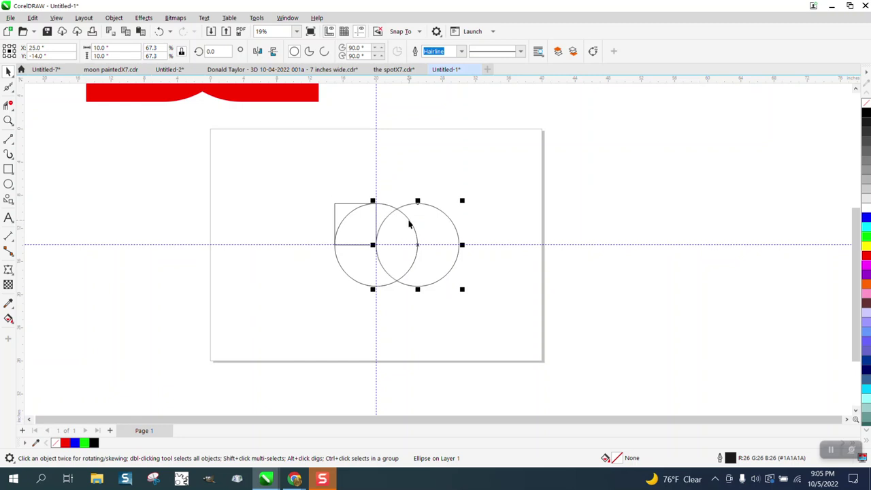
pyautogui.click(9, 121)
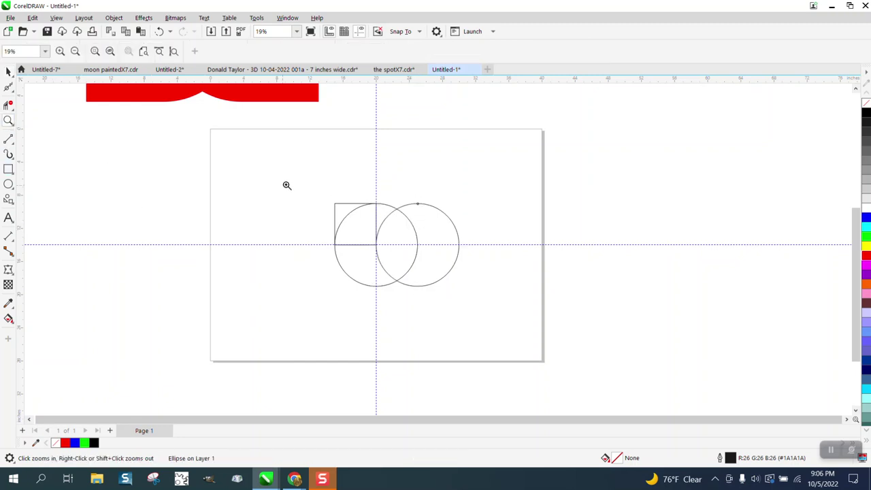
pyautogui.moveTo(291, 180); pyautogui.dragTo(551, 342)
# Step: Trim away the square's right and bottom edges and the circle arc inside its corner
pyautogui.click(8, 104)
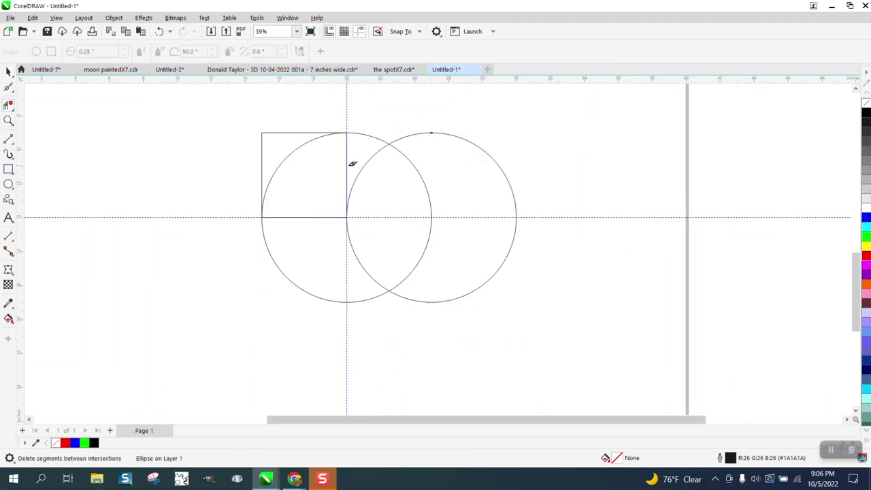
pyautogui.click(346, 159)
pyautogui.click(319, 218)
pyautogui.click(288, 153)
pyautogui.scroll(-2, 302, 184)
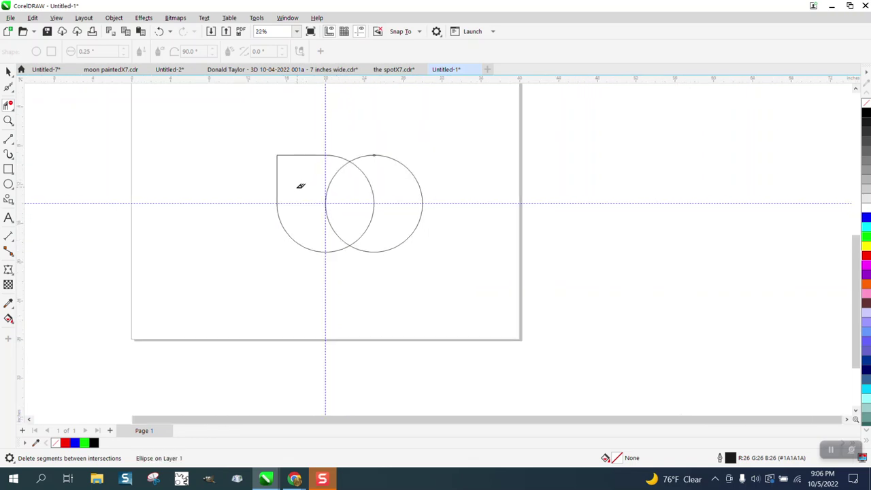
# Step: Smart Fill the region left of the copied circle red and nudge it left
pyautogui.click(9, 318)
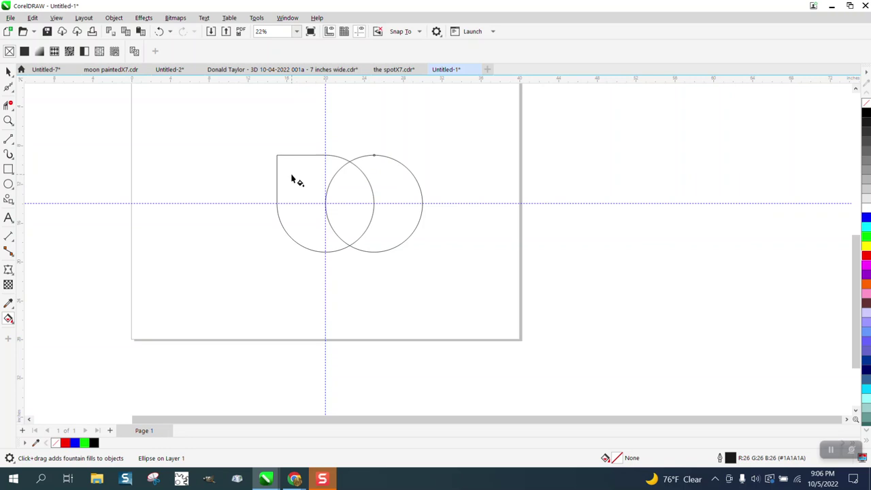
pyautogui.click(9, 318)
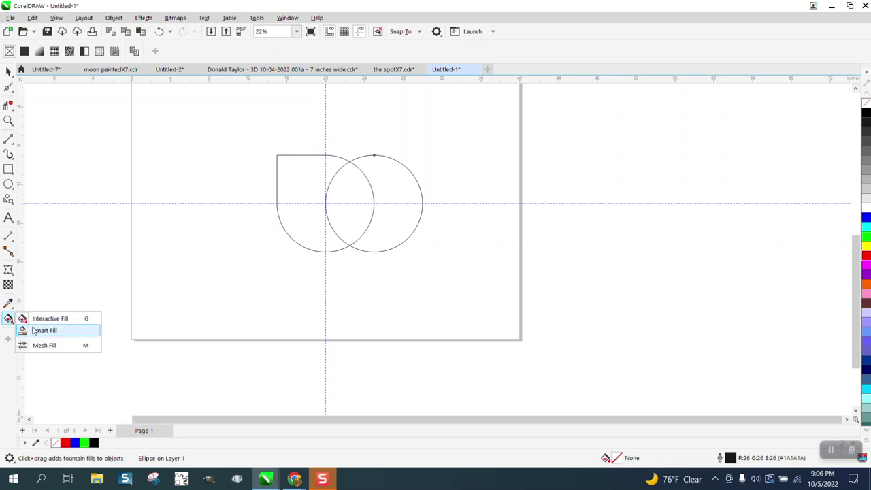
pyautogui.click(38, 329)
pyautogui.click(290, 181)
pyautogui.press('Left')
pyautogui.press('Left')
pyautogui.press('Left')
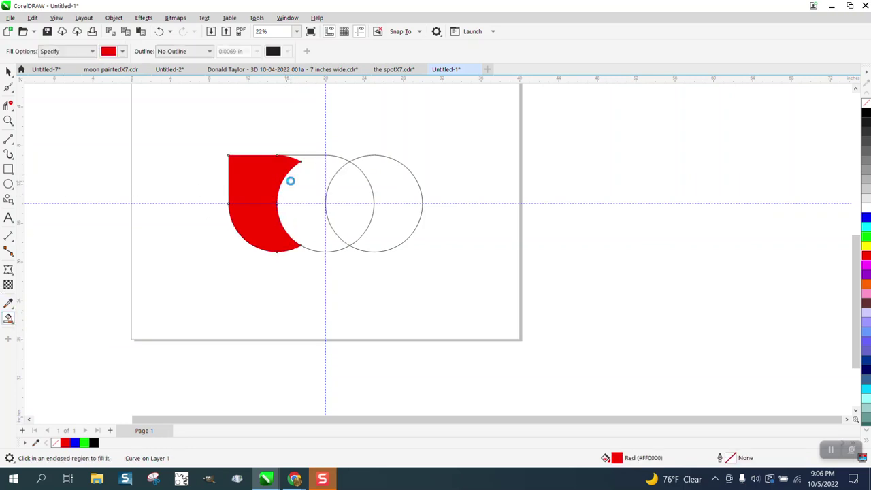
# Step: Delete both construction circles, leaving the red crescent selected
pyautogui.click(9, 71)
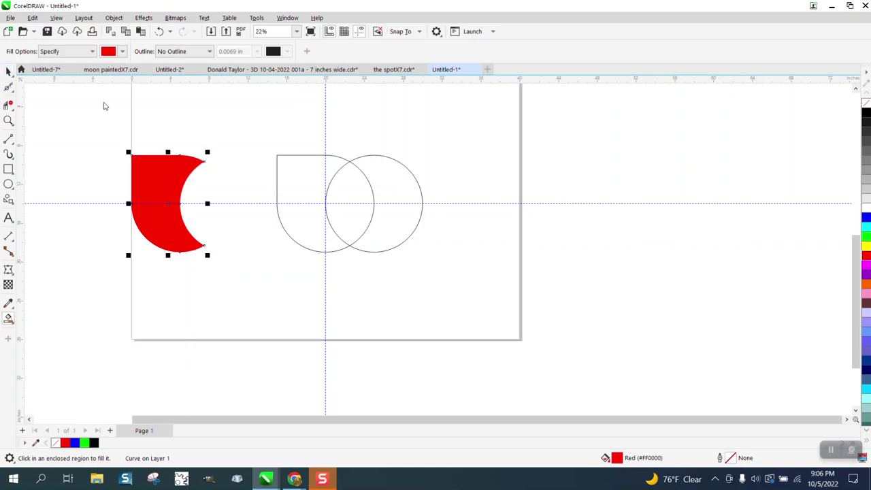
pyautogui.moveTo(263, 127); pyautogui.dragTo(452, 265)
pyautogui.press('Delete')
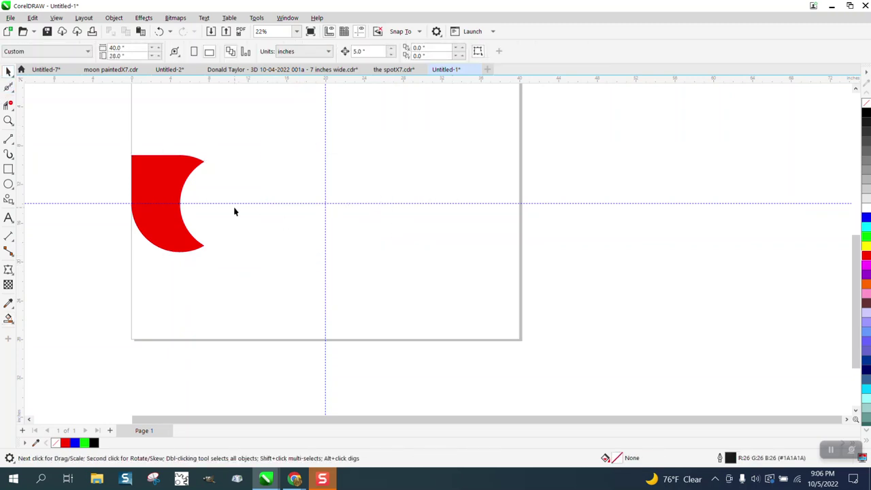
pyautogui.click(175, 191)
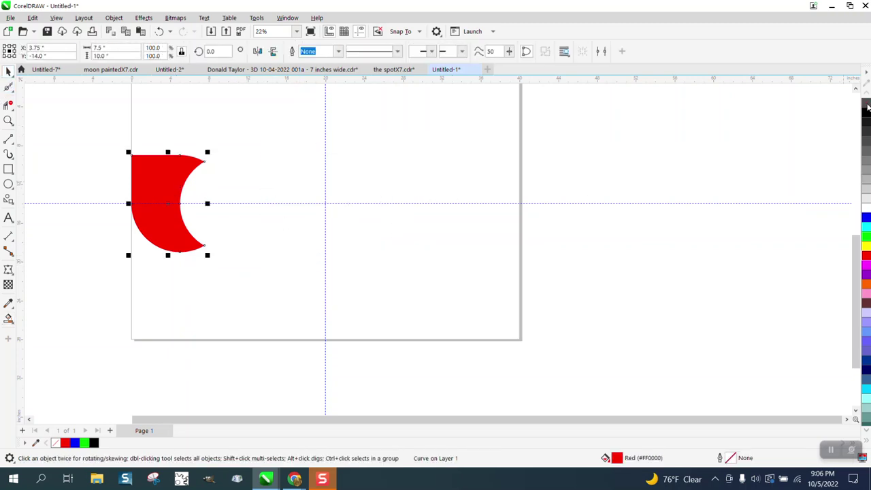
# Step: Remove the red fill, rotate a crescent copy 270° and place it right of the original
pyautogui.click(866, 105)
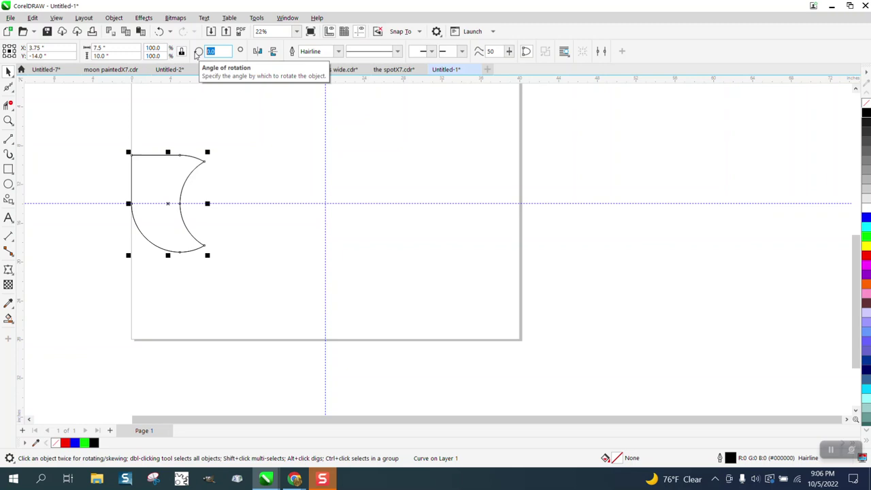
pyautogui.write('270')
pyautogui.press('Return')
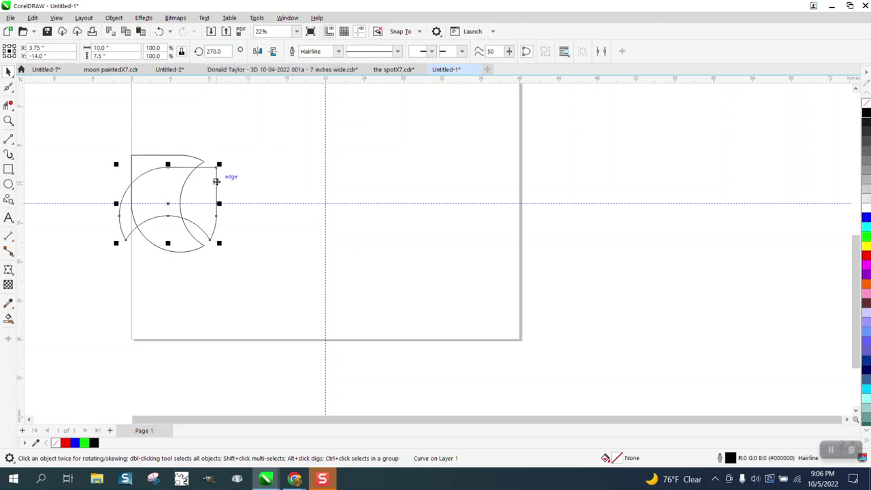
pyautogui.moveTo(217, 180); pyautogui.dragTo(294, 183)
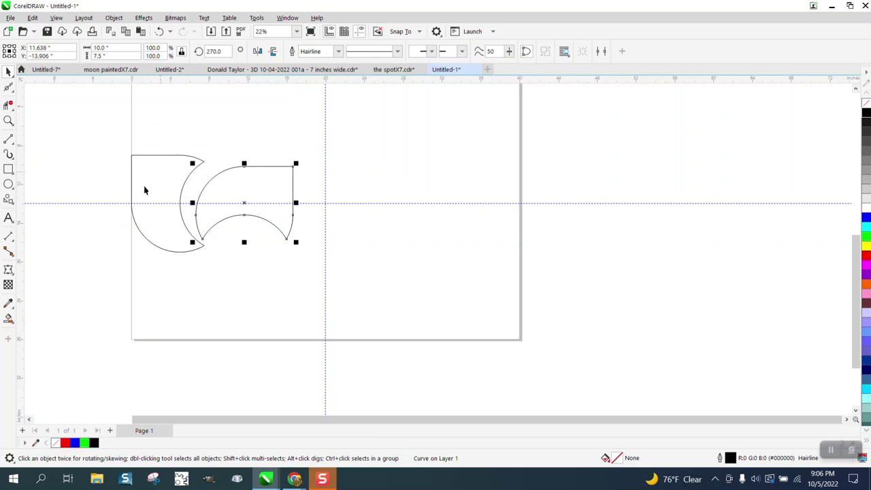
# Step: Align the two crescents' tops and slide the right one left against the left curve
pyautogui.moveTo(123, 136); pyautogui.dragTo(349, 292)
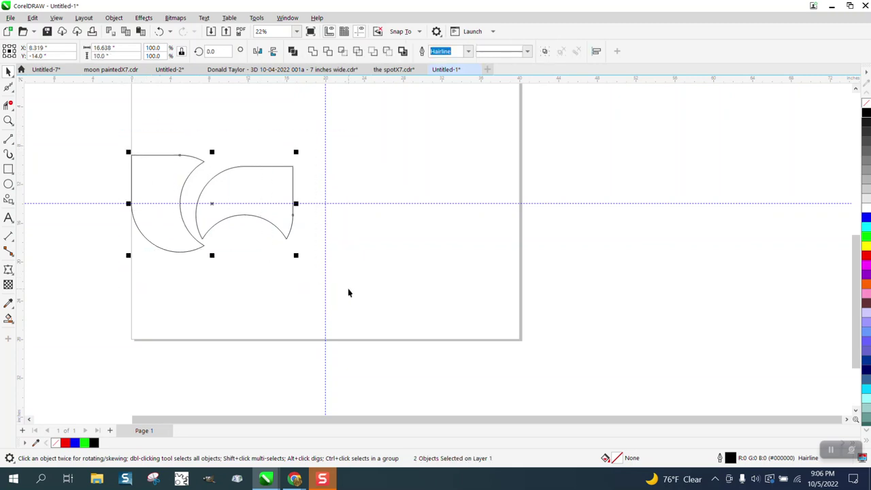
pyautogui.press('t')
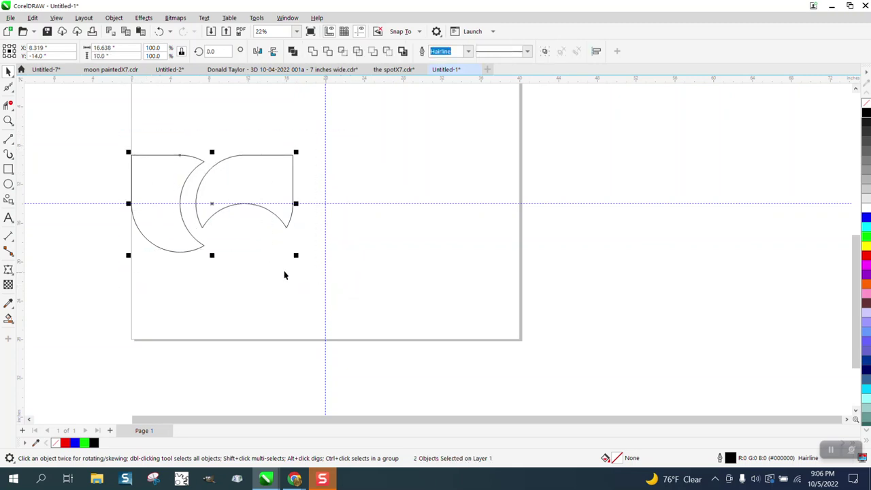
pyautogui.click(8, 121)
pyautogui.moveTo(86, 131); pyautogui.dragTo(410, 313)
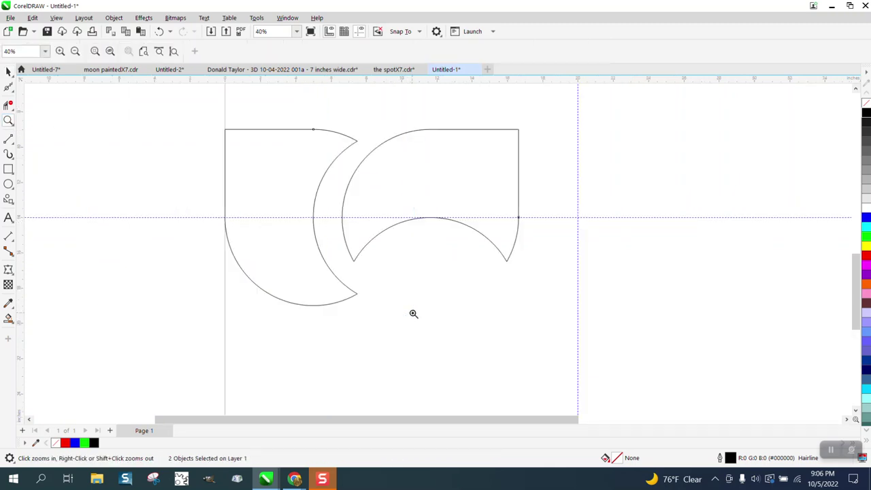
pyautogui.click(8, 70)
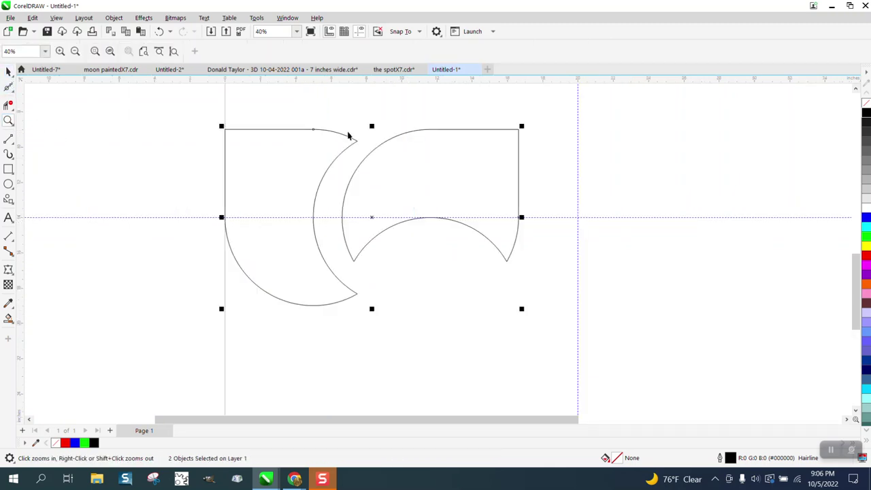
pyautogui.click(386, 126)
pyautogui.click(393, 138)
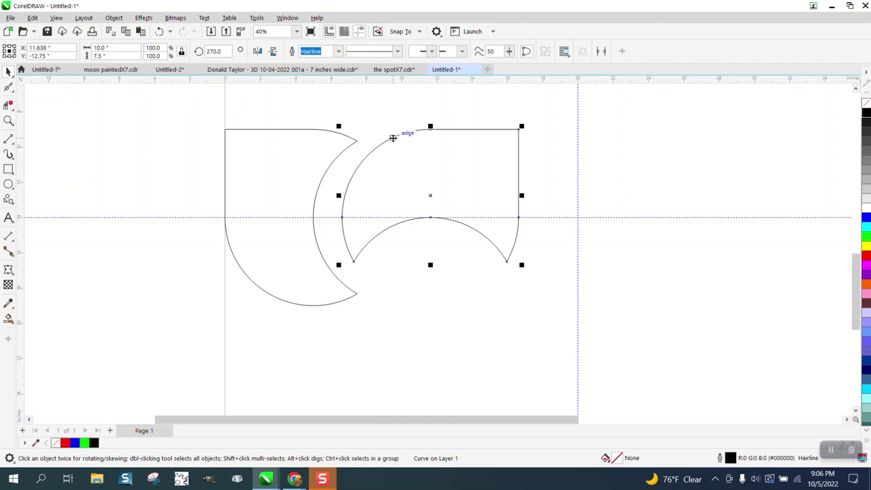
pyautogui.moveTo(393, 138); pyautogui.dragTo(366, 140)
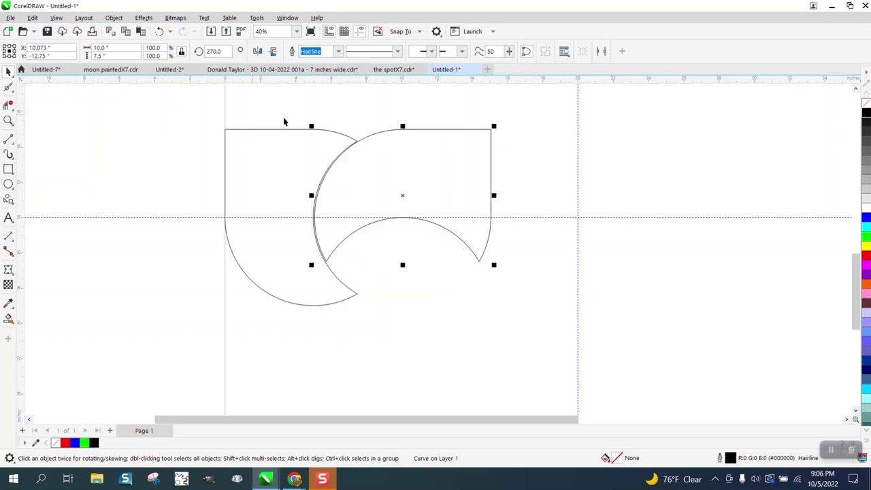
pyautogui.click(334, 96)
# Step: Set the nudge distance to 0.01 inch
pyautogui.click(364, 51)
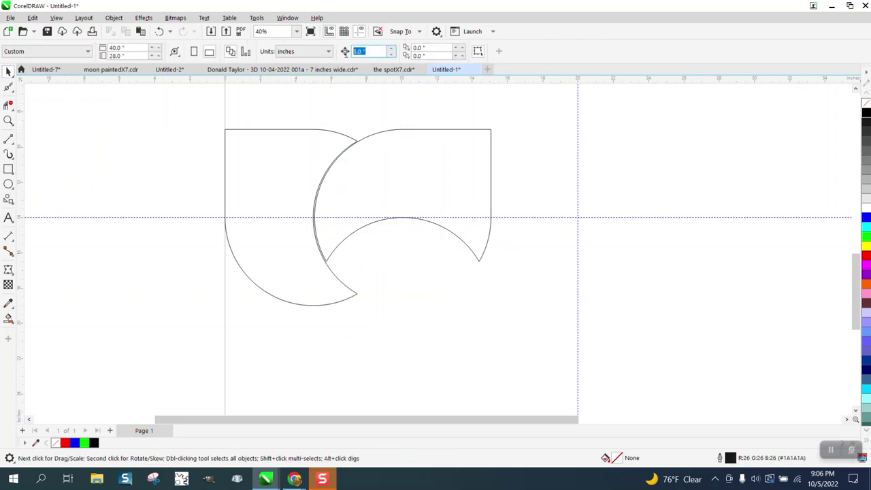
pyautogui.write('.0001')
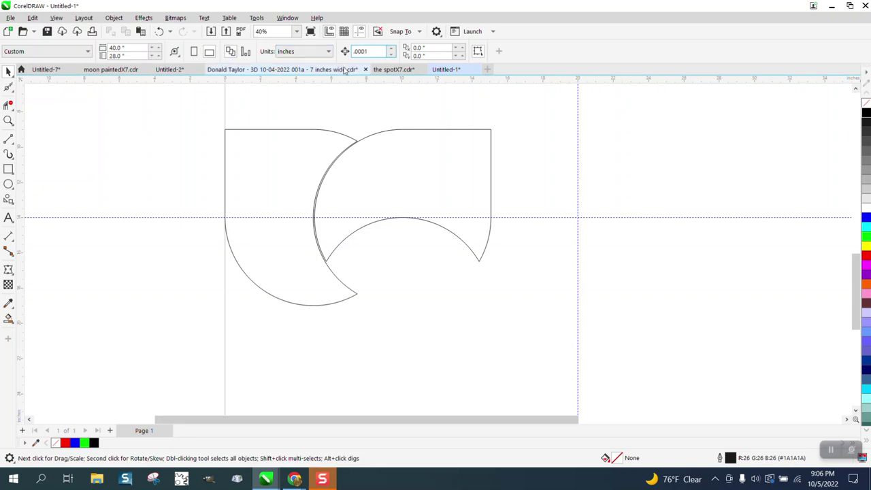
pyautogui.press('Return')
pyautogui.write('.01')
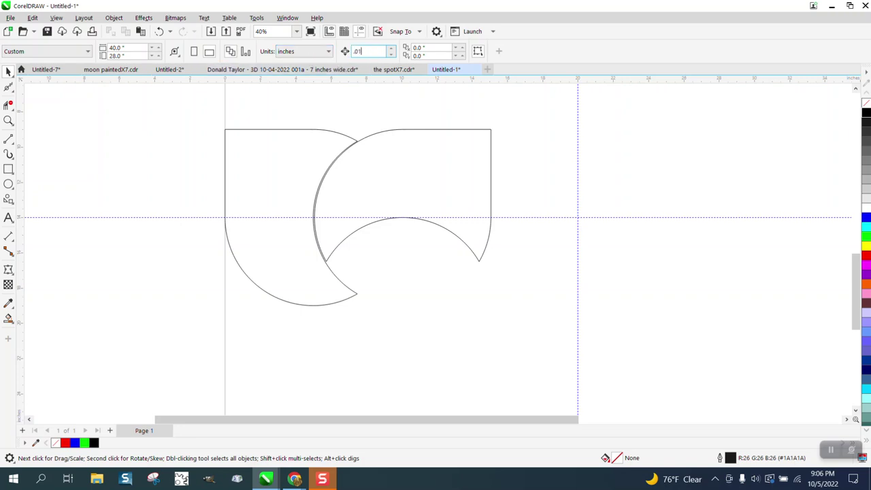
# Step: Zoom in where the curves meet, select the right crescent and undo its last shift
pyautogui.click(8, 121)
pyautogui.moveTo(329, 131); pyautogui.dragTo(364, 158)
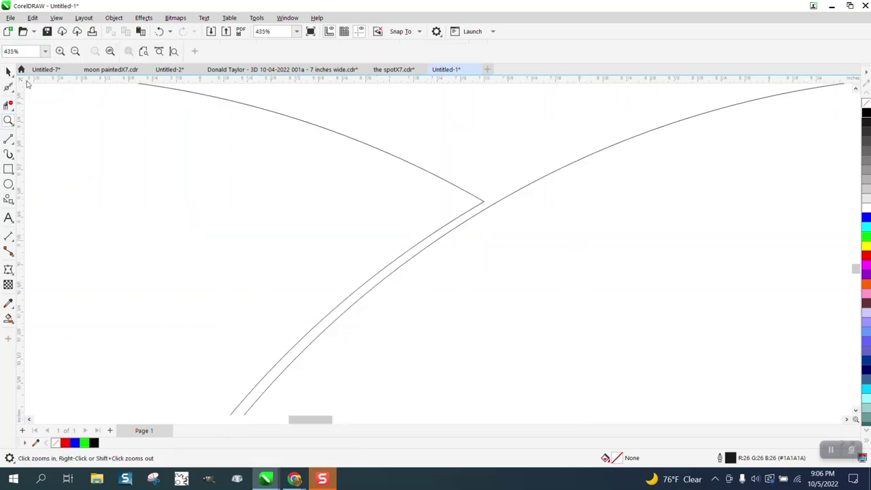
pyautogui.click(8, 70)
pyautogui.click(513, 198)
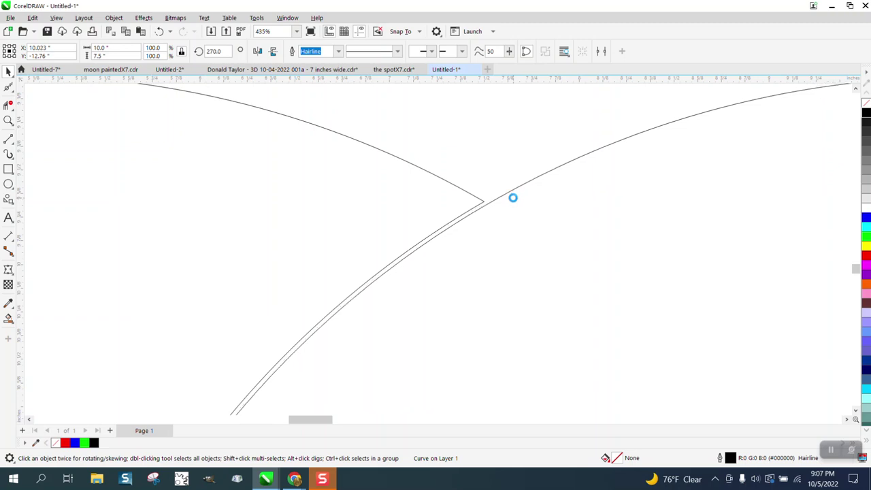
pyautogui.scroll(-3, 498, 213)
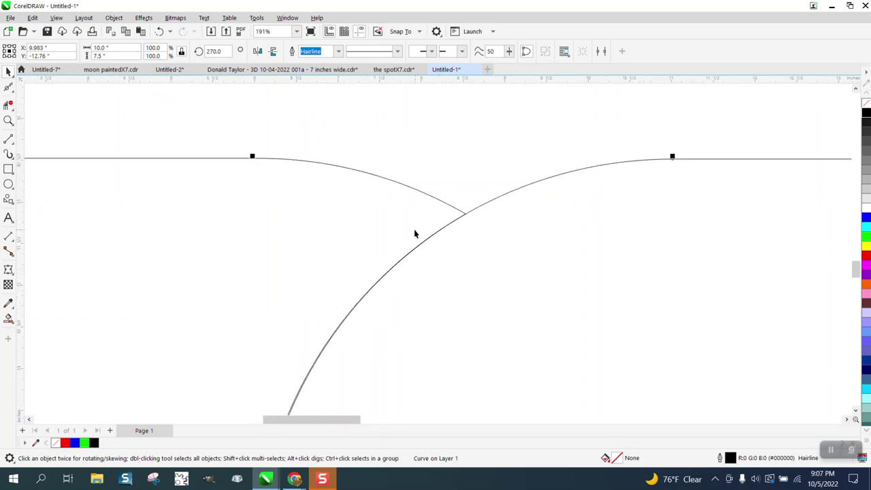
pyautogui.scroll(-1, 524, 267)
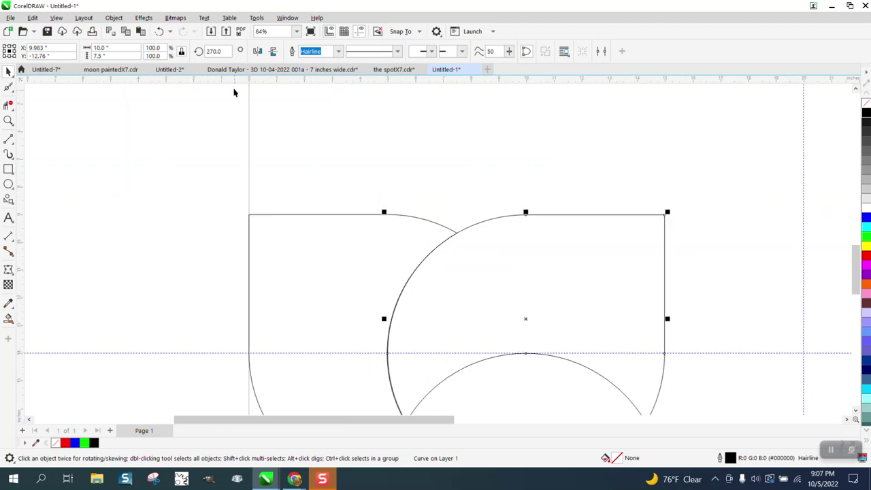
pyautogui.click(162, 31)
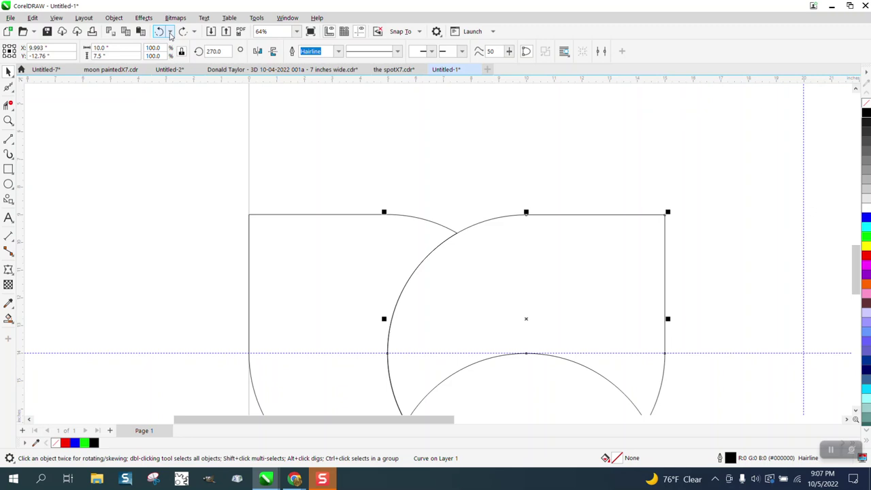
# Step: Undo back to the Edit Properties step and shift the right crescent slightly right
pyautogui.click(170, 32)
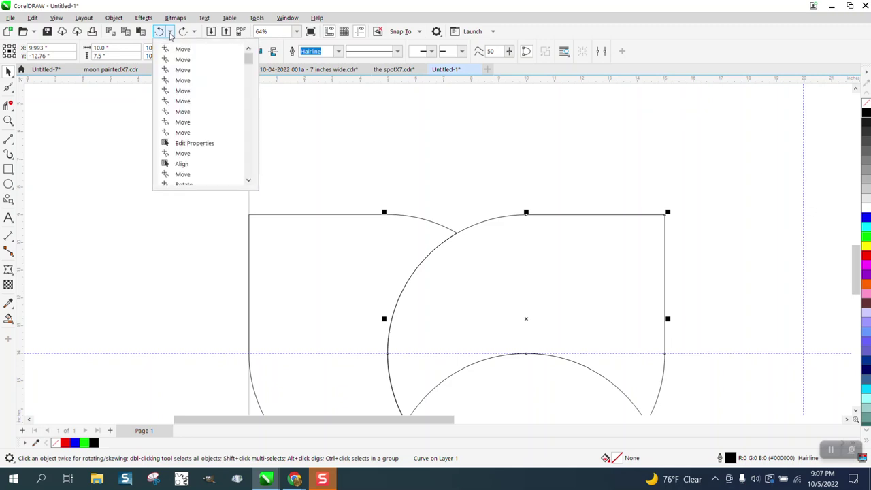
pyautogui.click(198, 144)
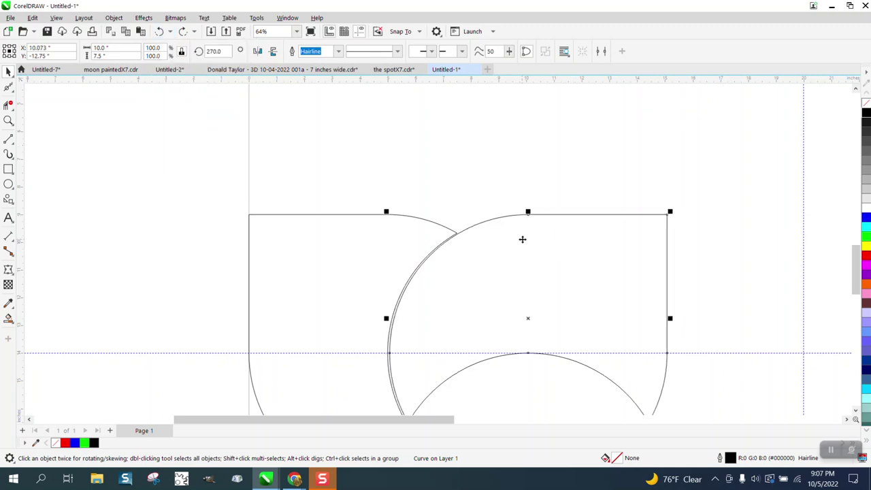
pyautogui.moveTo(530, 264); pyautogui.dragTo(548, 266)
pyautogui.scroll(-2, 401, 197)
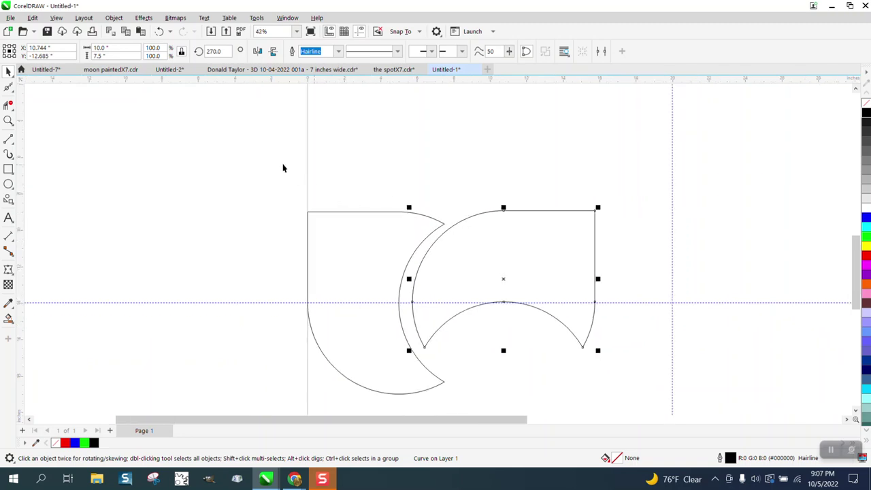
# Step: Realign the tops of both crescents, then deselect them
pyautogui.moveTo(264, 164); pyautogui.dragTo(632, 409)
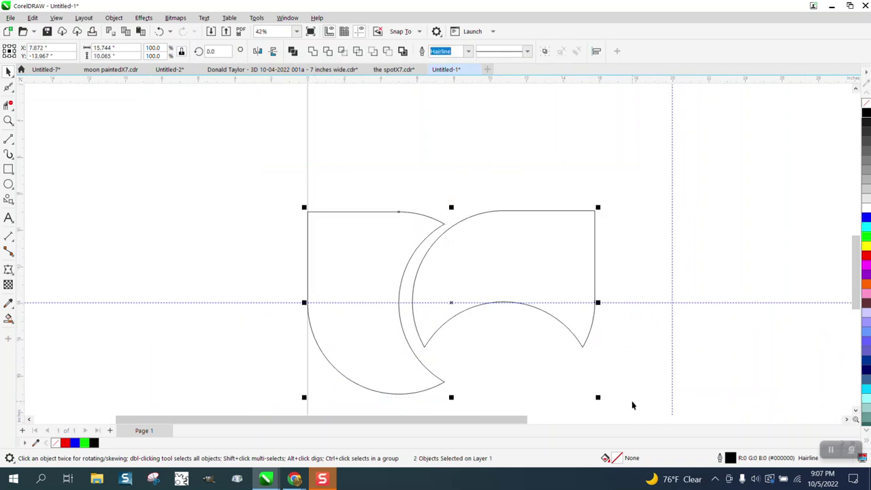
pyautogui.press('t')
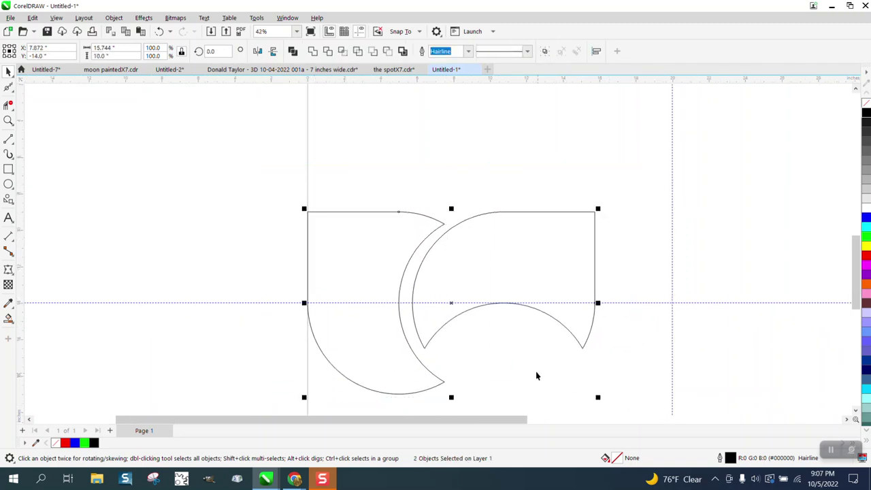
pyautogui.hotkey('shift', 'Left')
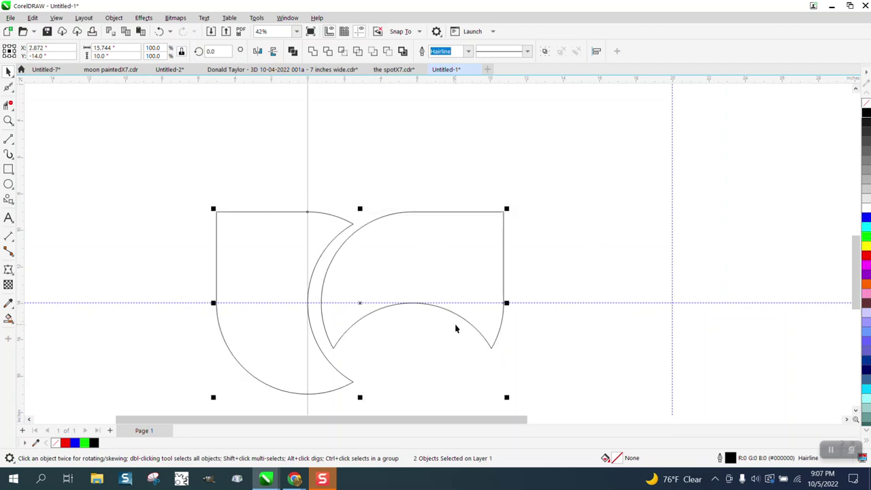
pyautogui.hotkey('shift', 'Right')
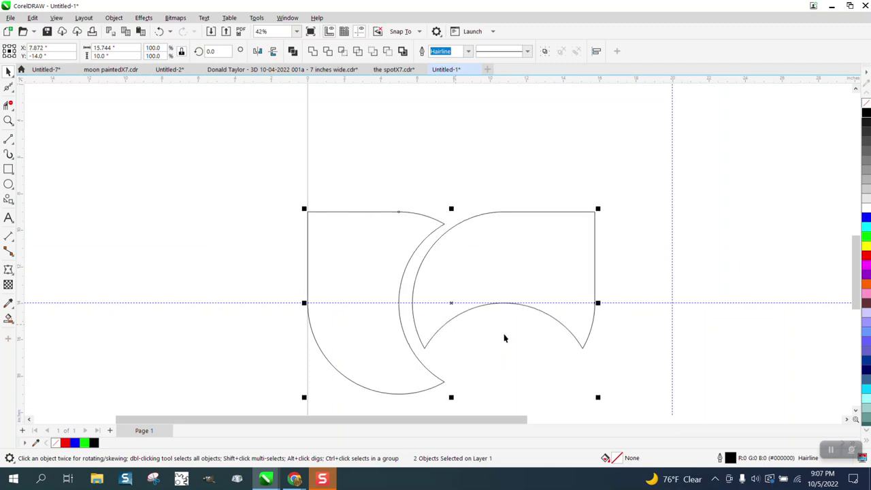
pyautogui.press('Escape')
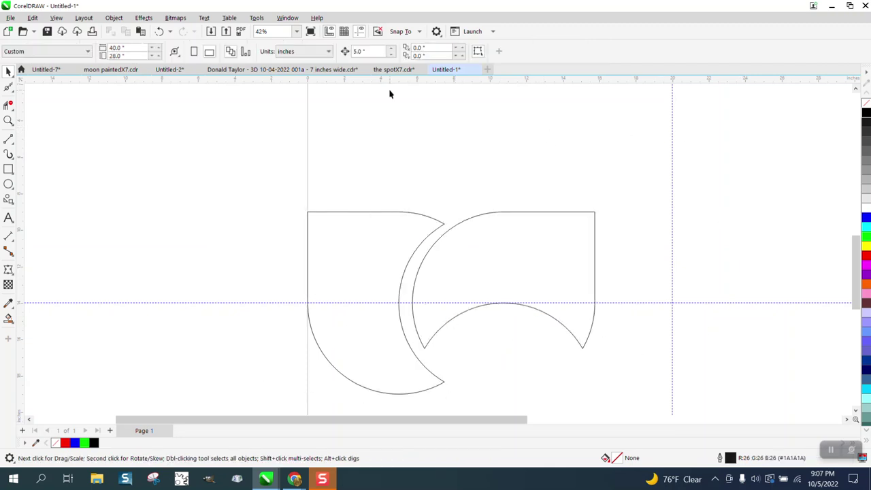
# Step: Clear the nudge distance and nudge the right crescent left four times until the curves touch
pyautogui.tripleClick(375, 50)
pyautogui.press('BackSpace')
pyautogui.click(534, 240)
pyautogui.press('Left')
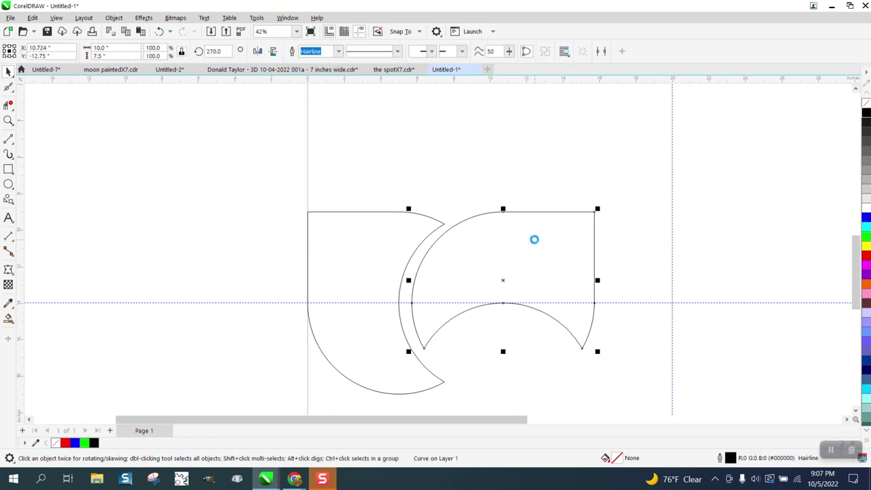
pyautogui.press('Left')
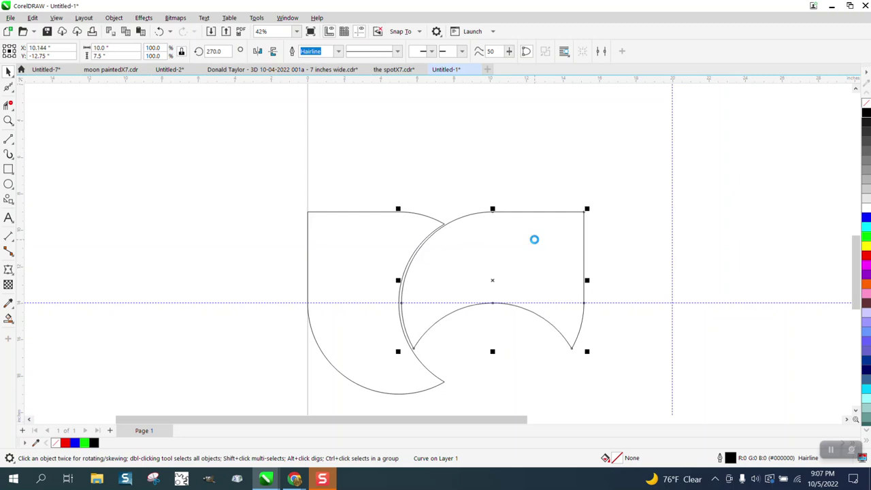
pyautogui.press('Left')
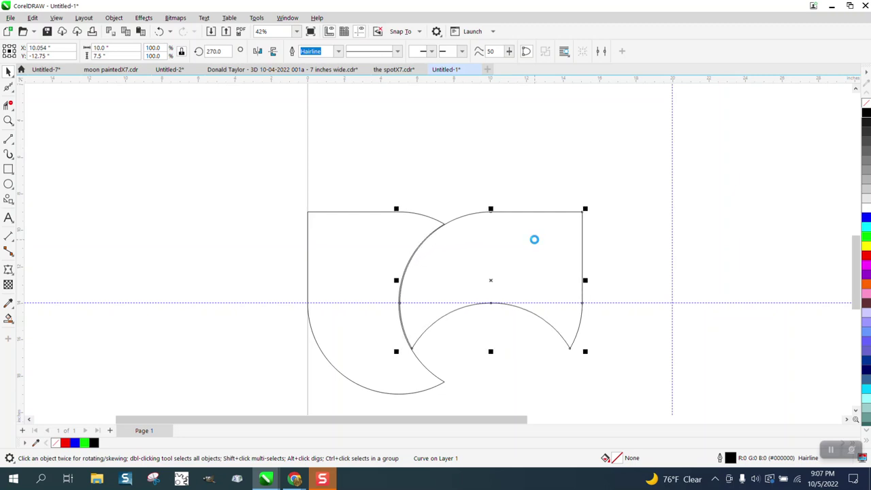
pyautogui.press('Left')
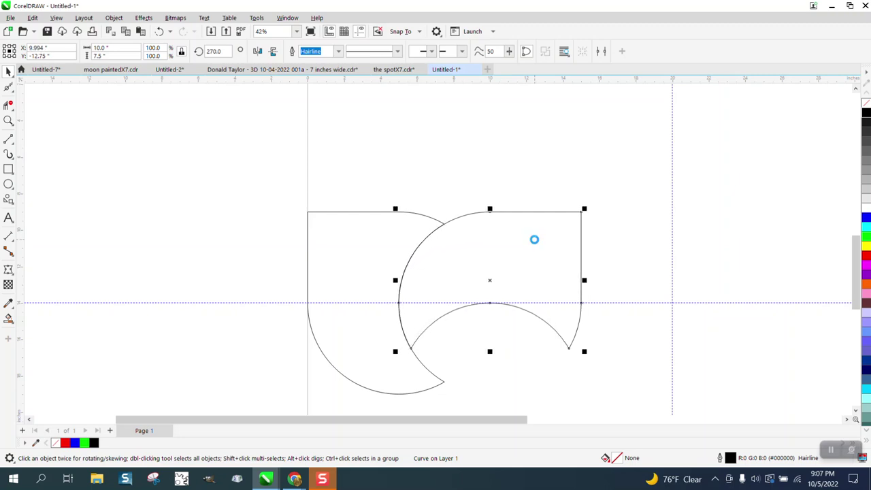
pyautogui.click(8, 121)
pyautogui.click(415, 327)
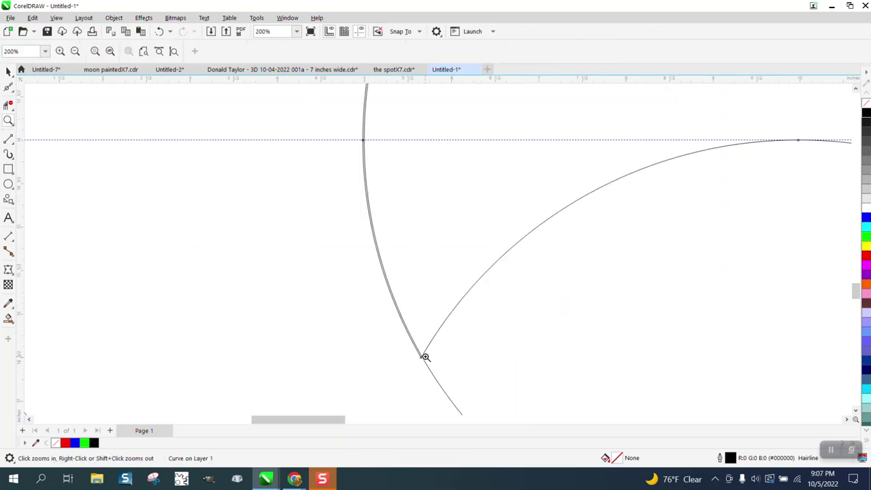
pyautogui.click(8, 72)
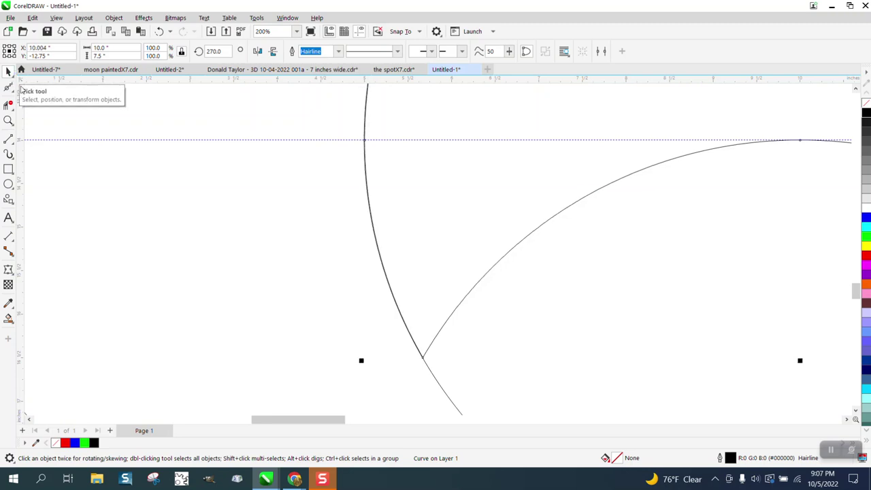
pyautogui.scroll(-5, 218, 301)
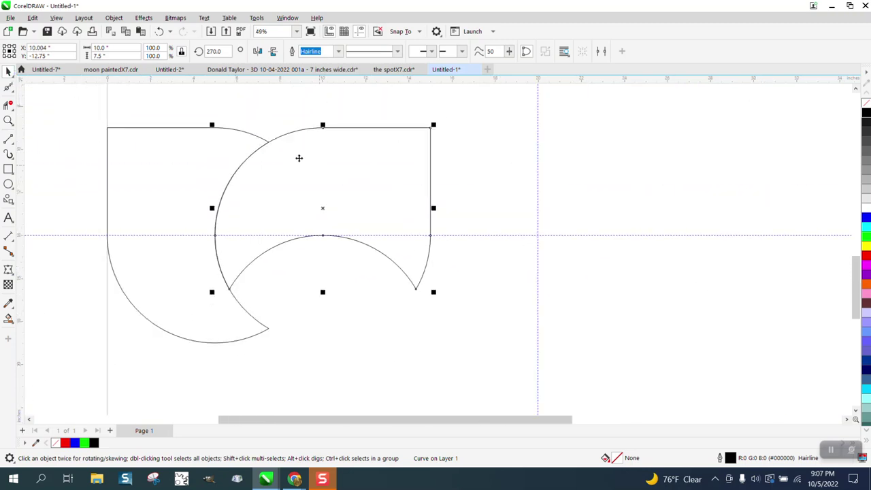
# Step: Group the two crescent shapes
pyautogui.scroll(-2, 443, 173)
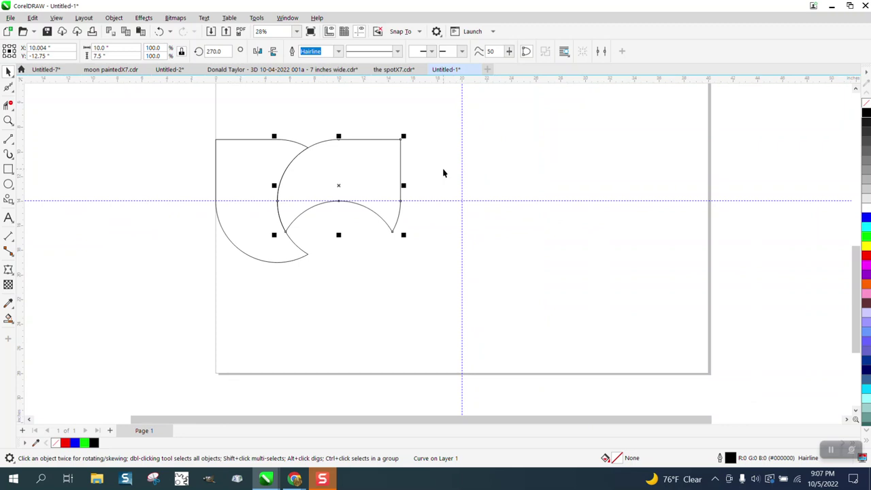
pyautogui.moveTo(208, 120); pyautogui.dragTo(464, 296)
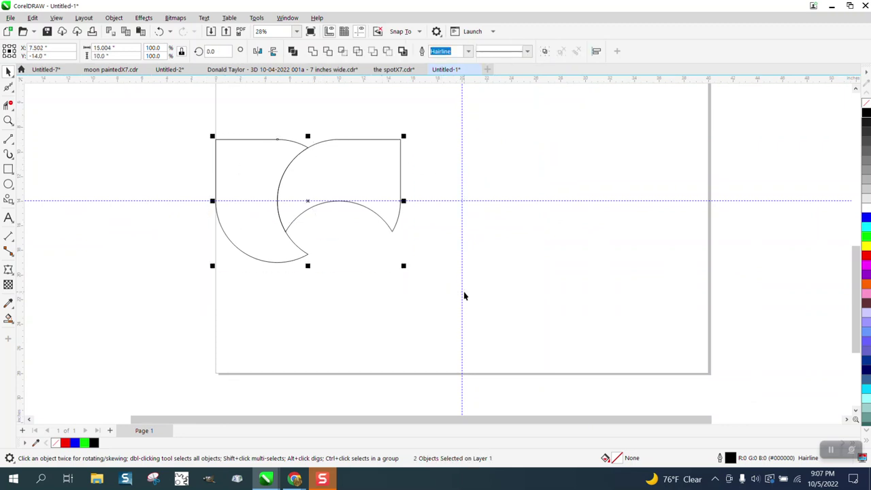
pyautogui.hotkey('ctrl', 'g')
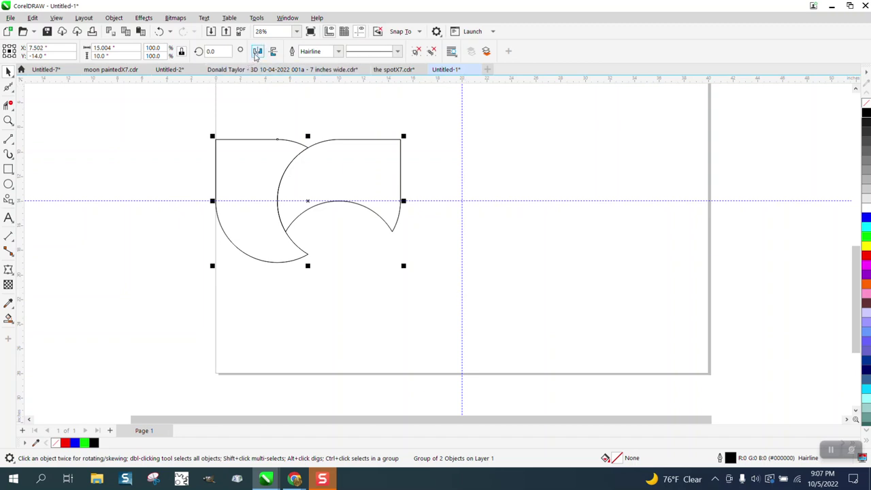
# Step: Duplicate the group, mirror it horizontally and vertically, and place it below the original
pyautogui.press('KP_Add')
pyautogui.click(256, 53)
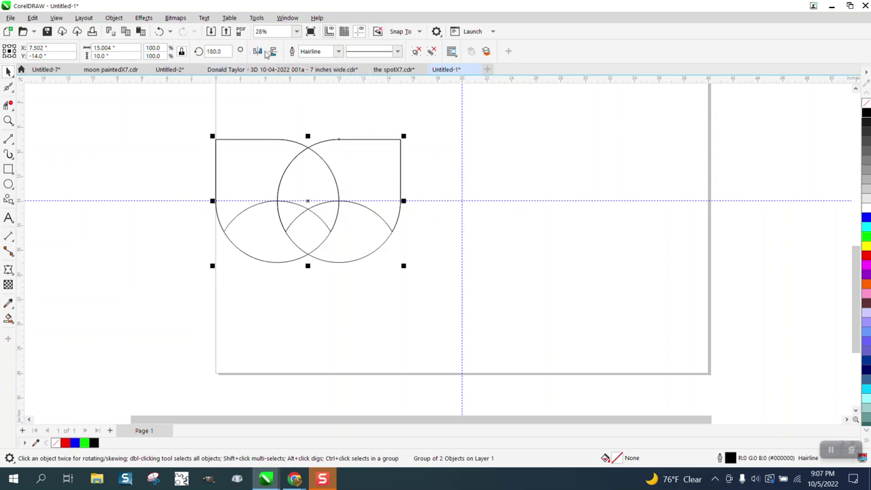
pyautogui.click(273, 51)
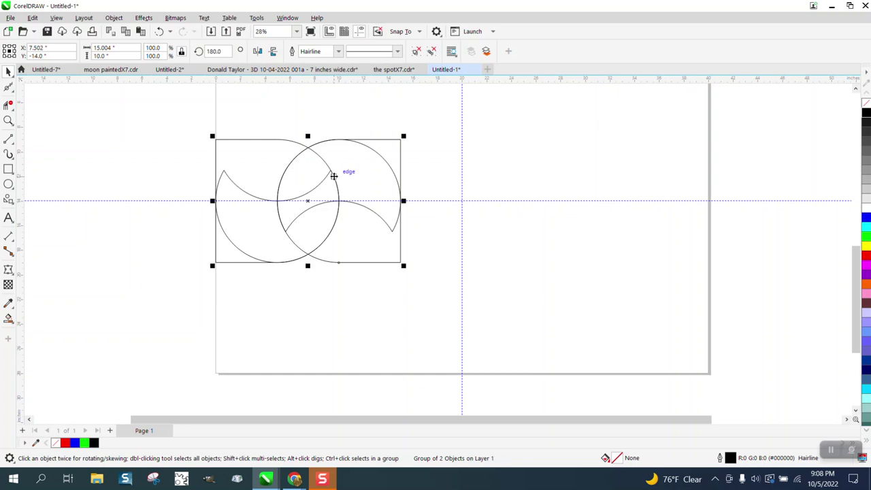
pyautogui.moveTo(336, 179); pyautogui.dragTo(334, 288)
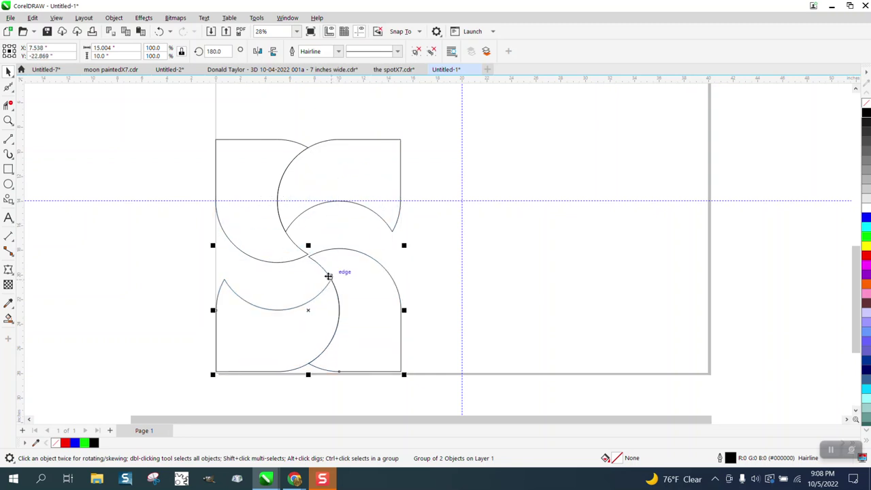
pyautogui.moveTo(310, 254); pyautogui.dragTo(312, 215)
pyautogui.hotkey('ctrl', 'z')
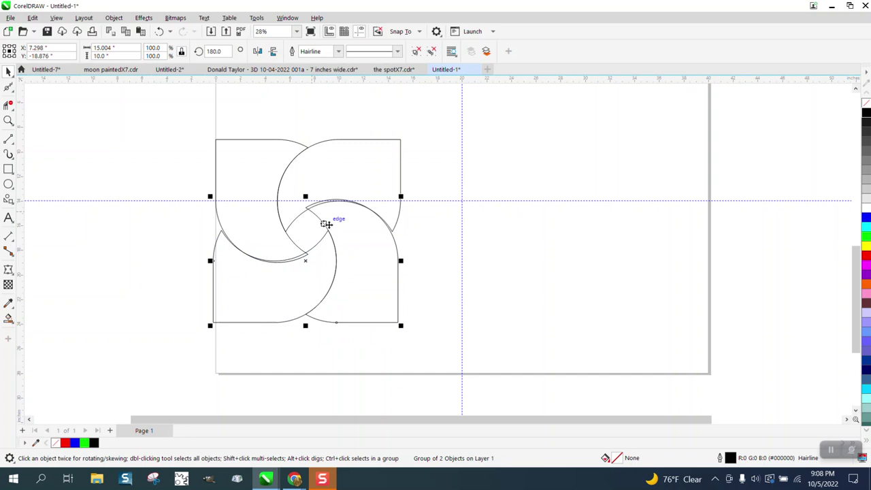
# Step: Align the two pinwheel halves and nudge the lower half left and right
pyautogui.moveTo(191, 128); pyautogui.dragTo(483, 393)
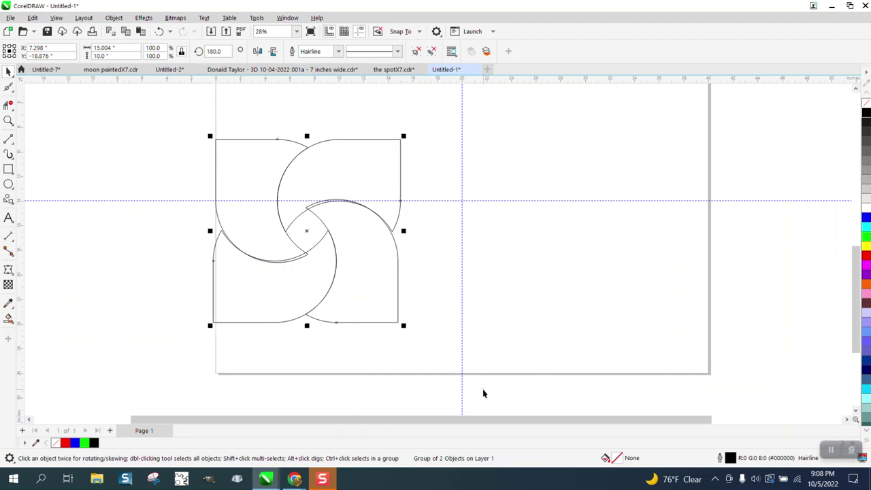
pyautogui.press('l')
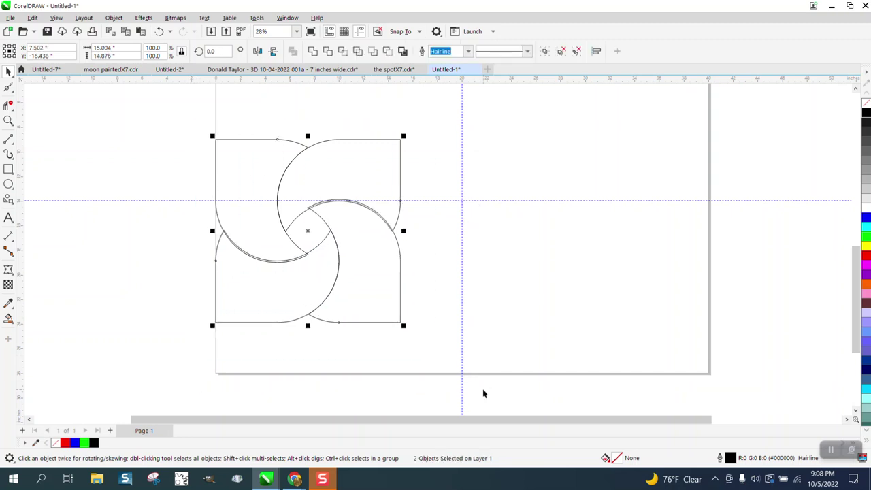
pyautogui.press('Down')
pyautogui.press('Down')
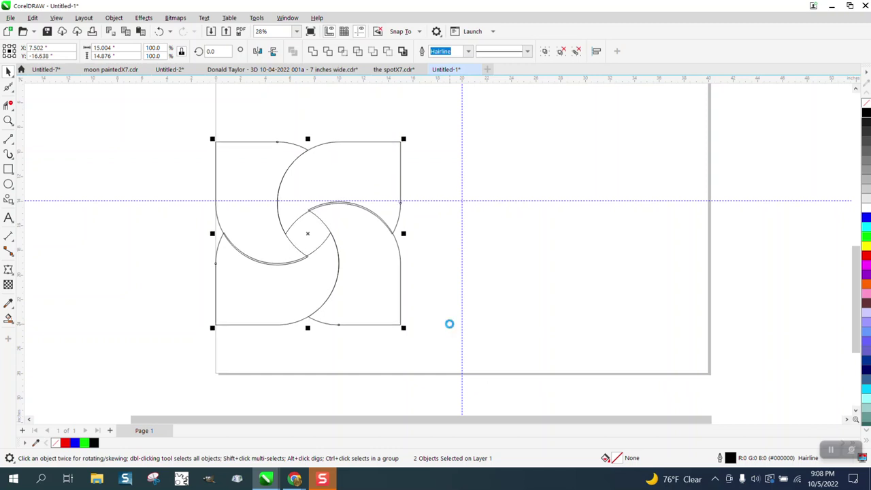
pyautogui.click(383, 305)
pyautogui.press('Left')
pyautogui.press('Left')
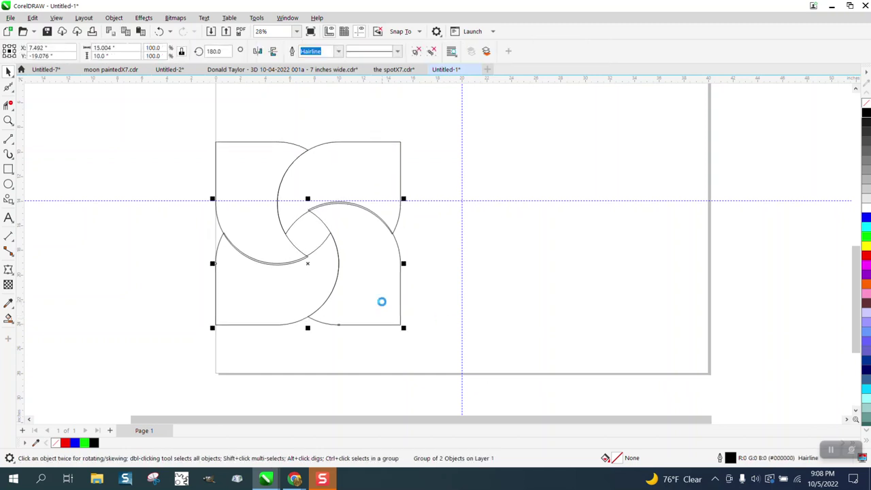
pyautogui.hotkey('ctrl', 'Right')
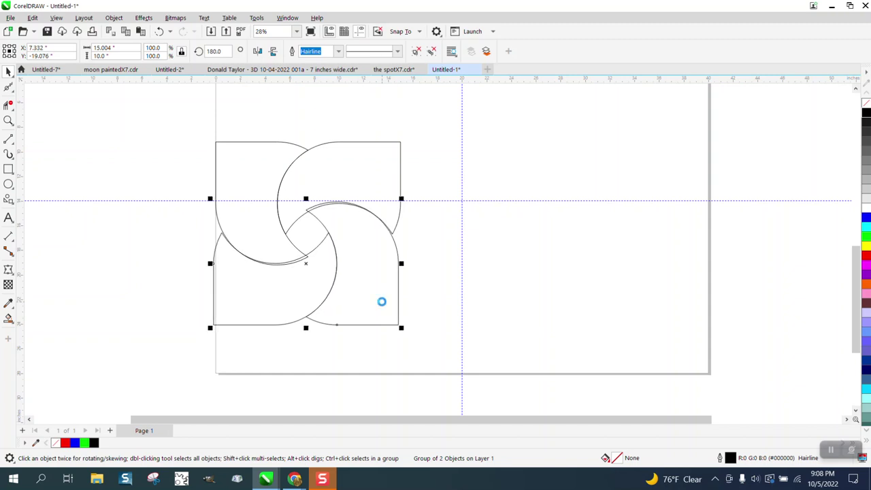
# Step: Nudge the lower half into line and down until its curves meet the upper pair
pyautogui.moveTo(172, 133); pyautogui.dragTo(231, 198)
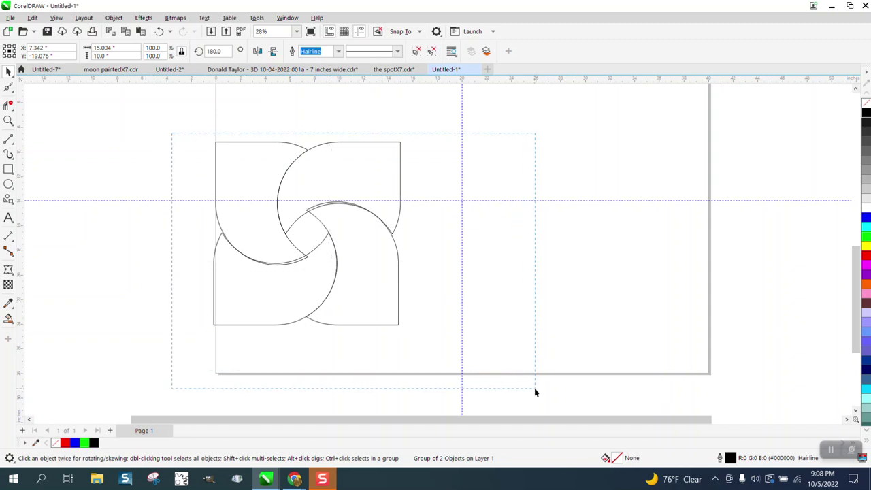
pyautogui.moveTo(535, 392); pyautogui.dragTo(535, 392)
pyautogui.hotkey('ctrl', 'Right')
pyautogui.hotkey('ctrl', 'Right')
pyautogui.hotkey('ctrl', 'Right')
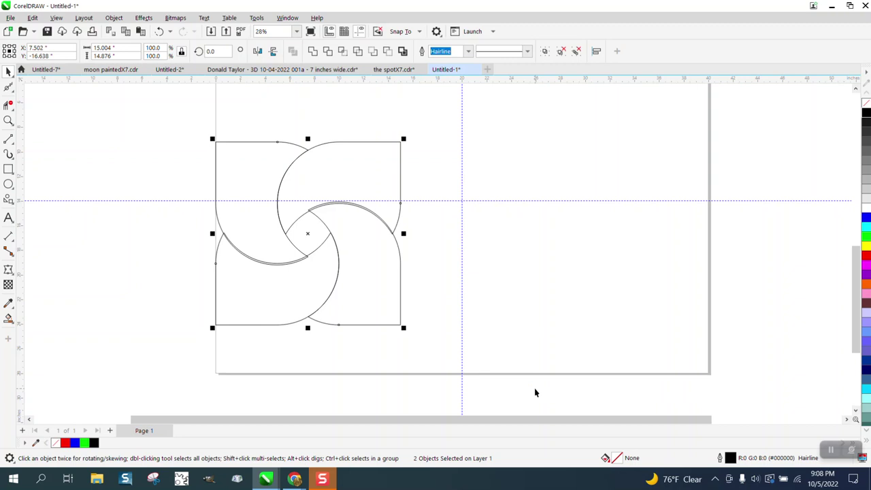
pyautogui.click(498, 342)
pyautogui.click(397, 307)
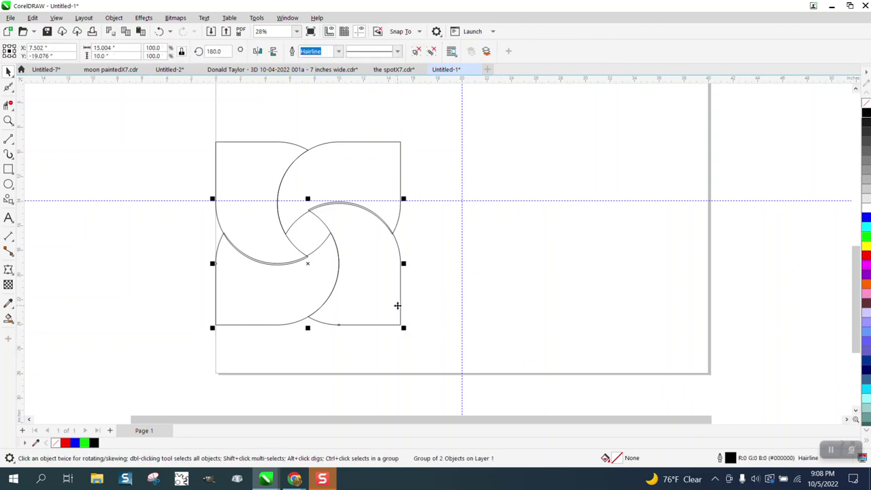
pyautogui.press('Down')
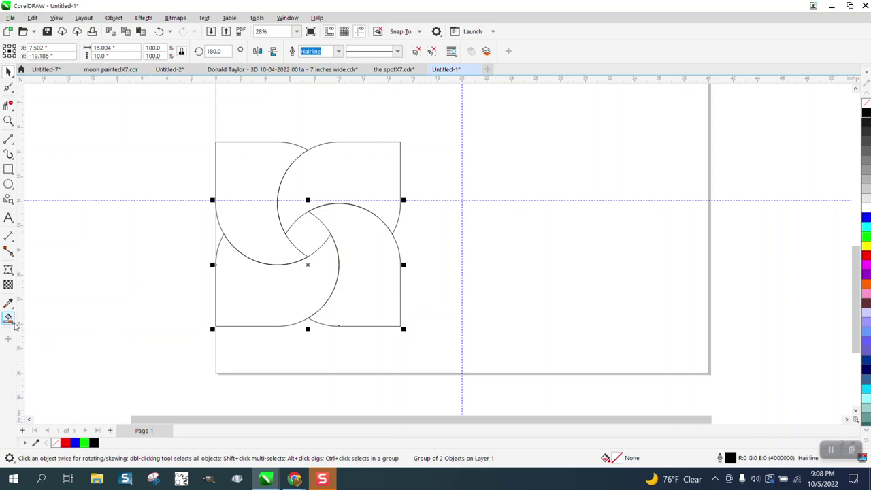
# Step: Select the whole pinwheel and centre it on the page
pyautogui.click(8, 318)
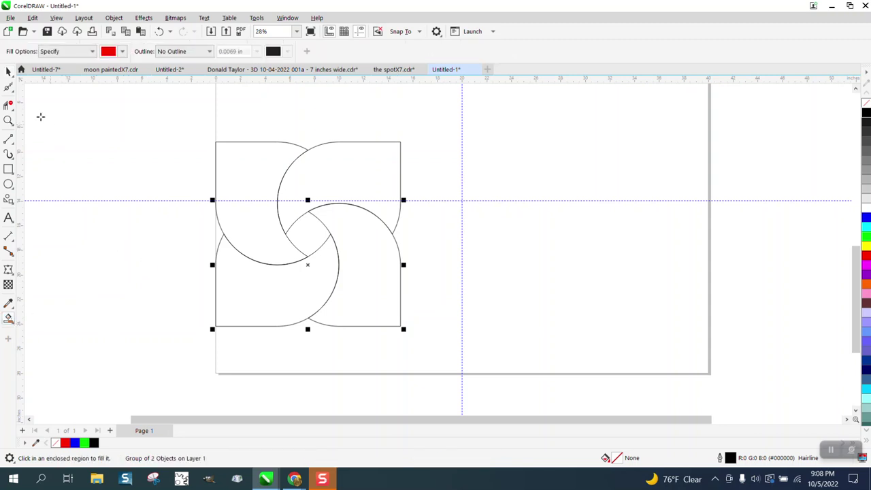
pyautogui.click(9, 70)
pyautogui.moveTo(198, 123); pyautogui.dragTo(466, 371)
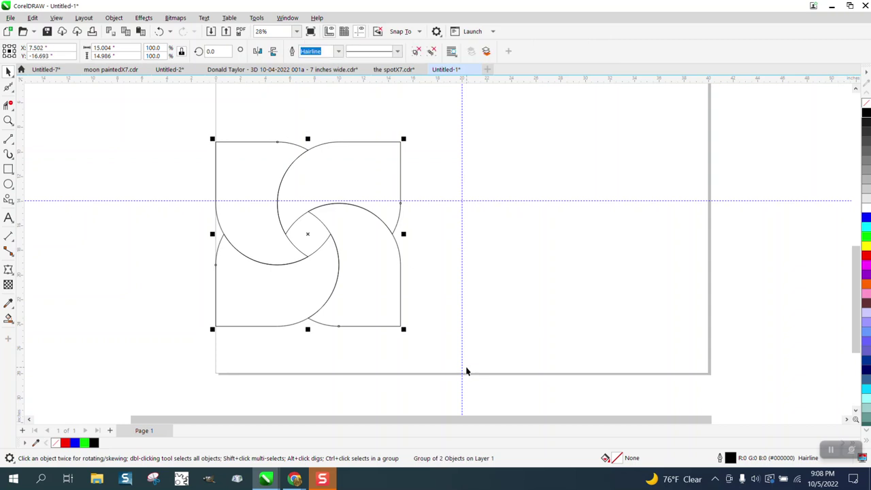
pyautogui.press('p')
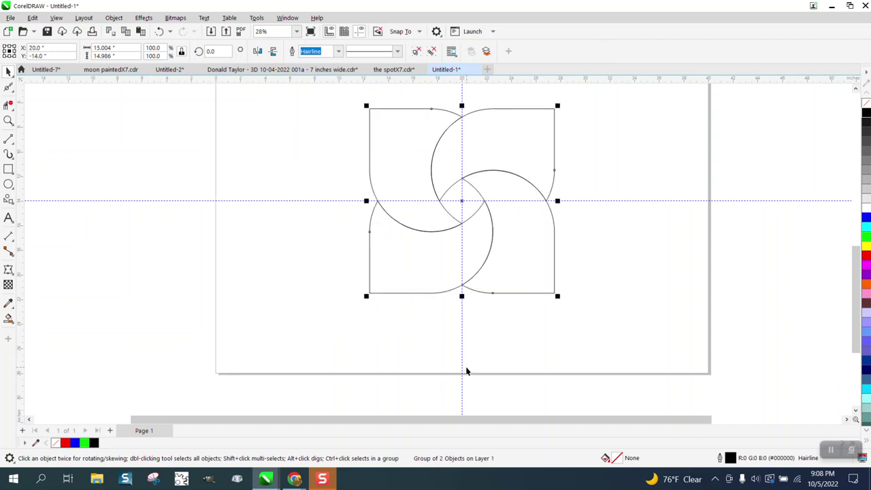
# Step: Smart Fill the top-right petal red and delete the outline shapes
pyautogui.click(8, 318)
pyautogui.click(527, 152)
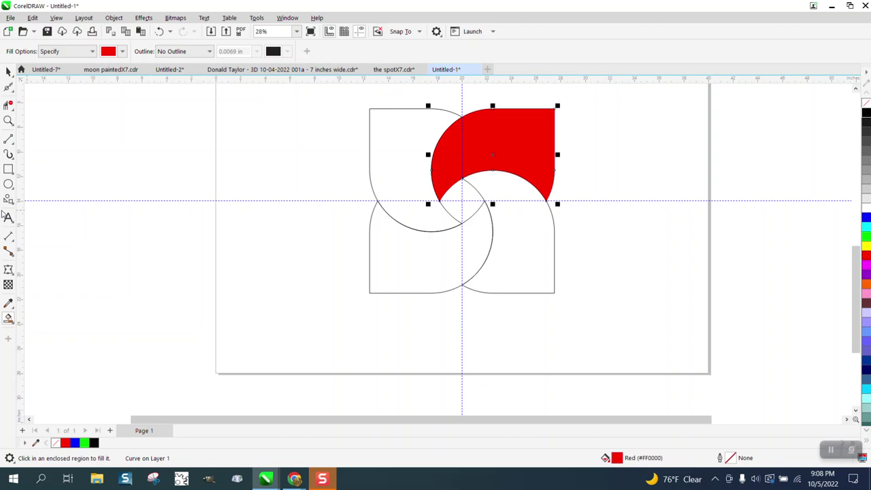
pyautogui.click(8, 71)
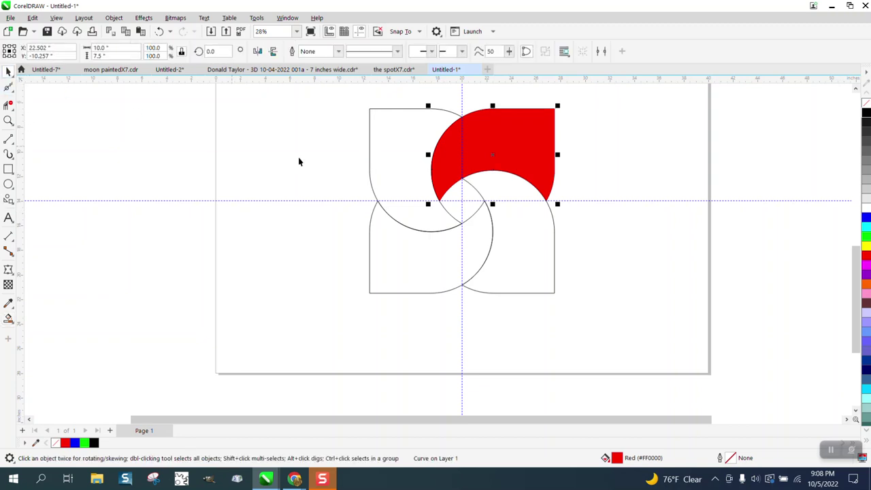
pyautogui.click(369, 175)
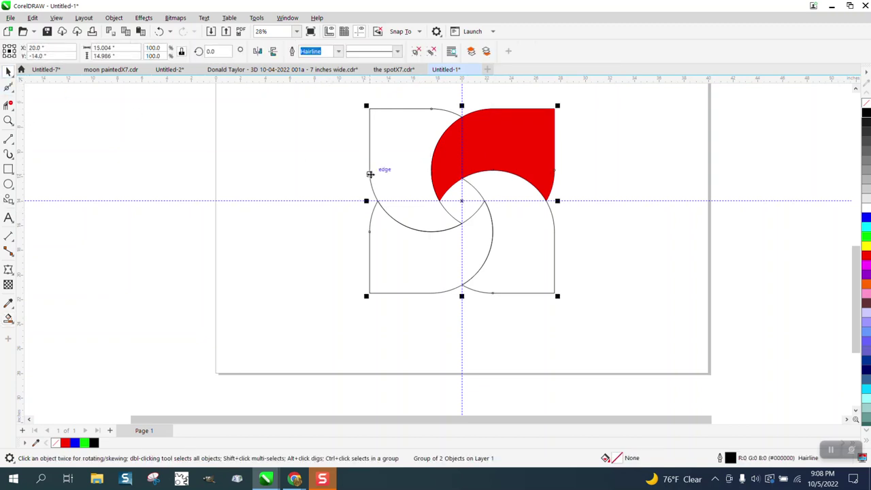
pyautogui.press('Delete')
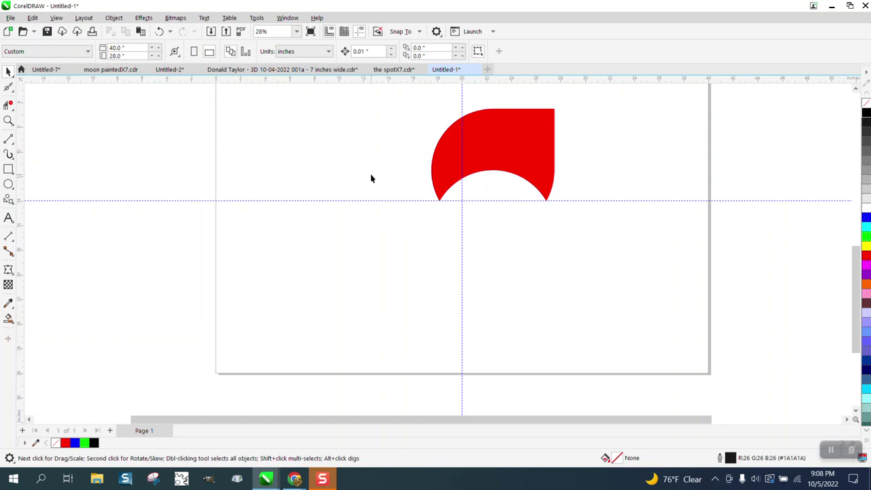
# Step: Apply a linear fountain fill to the petal, black at the lower-left tip and red elsewhere
pyautogui.click(467, 161)
pyautogui.click(13, 324)
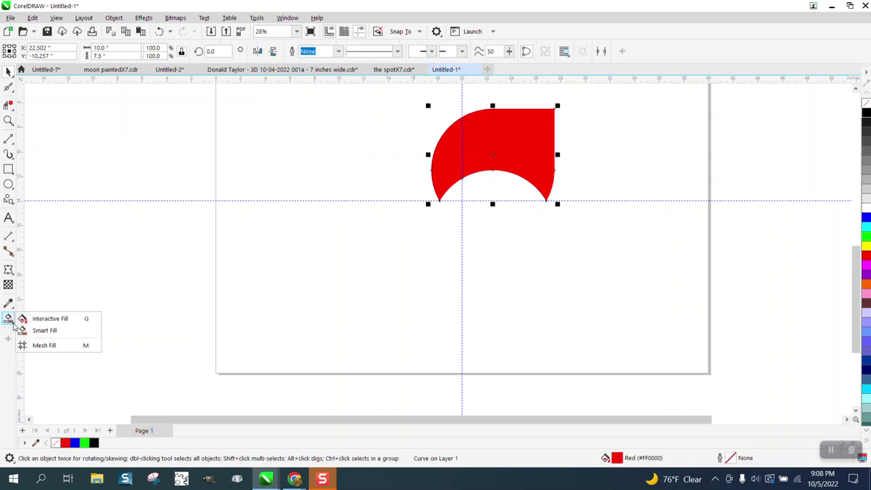
pyautogui.click(44, 319)
pyautogui.moveTo(546, 109); pyautogui.dragTo(428, 209)
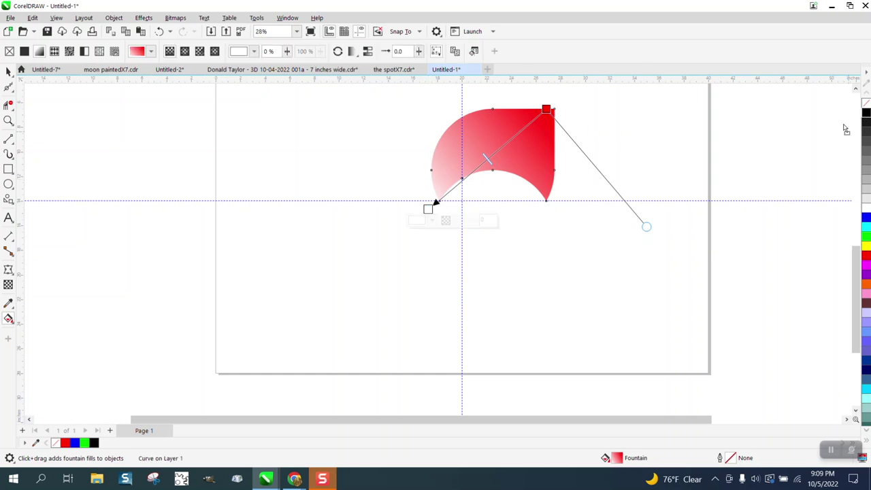
pyautogui.click(430, 209)
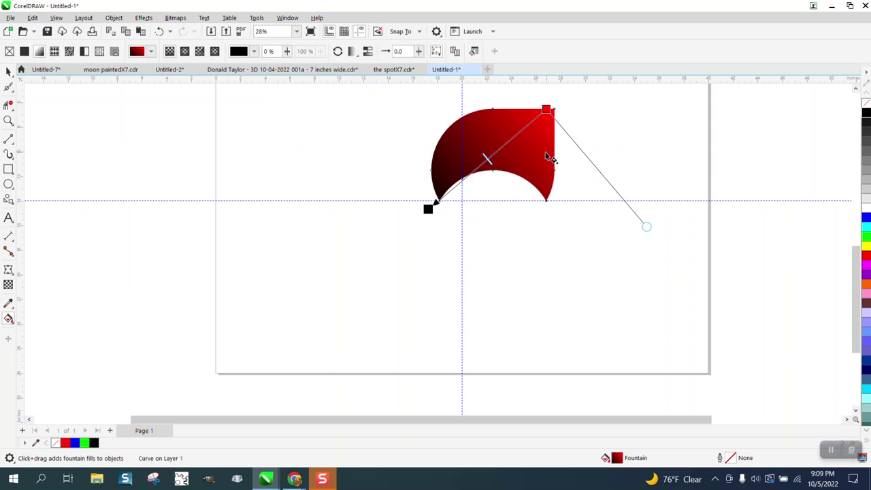
pyautogui.moveTo(866, 255); pyautogui.dragTo(478, 175)
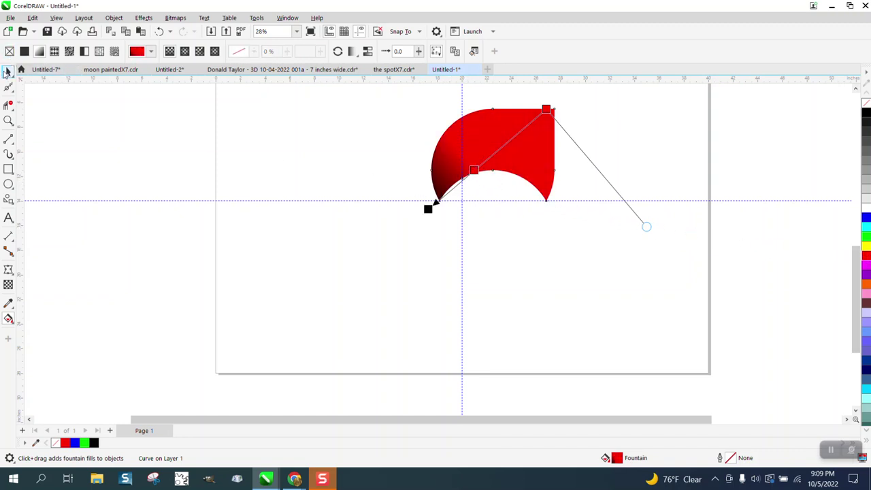
# Step: Select the whole red crescent with the Pick tool, ready for rotation
pyautogui.click(8, 72)
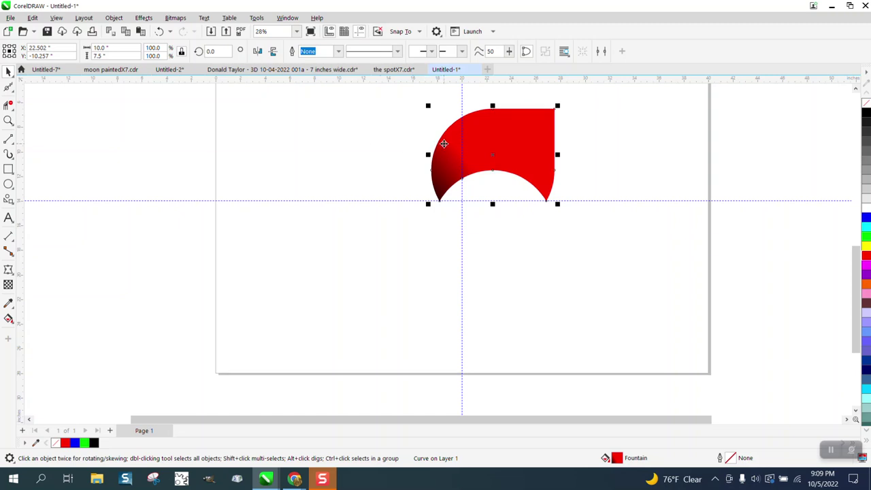
pyautogui.click(493, 154)
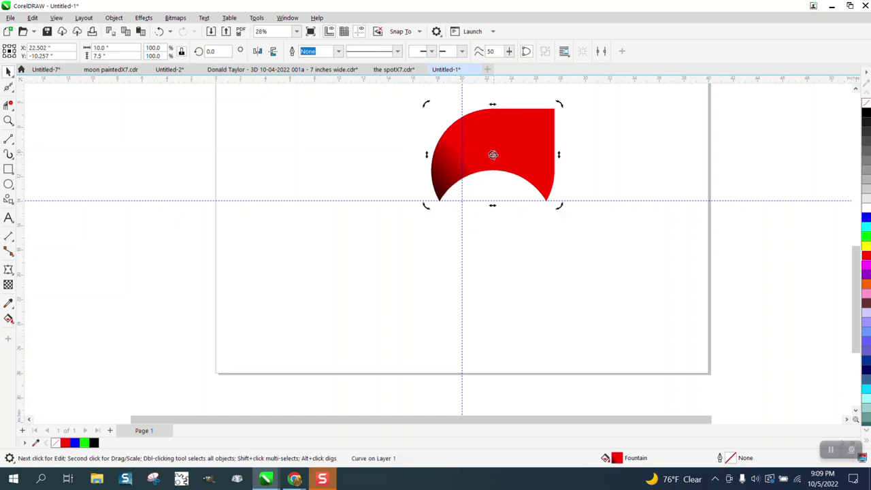
pyautogui.doubleClick(477, 154)
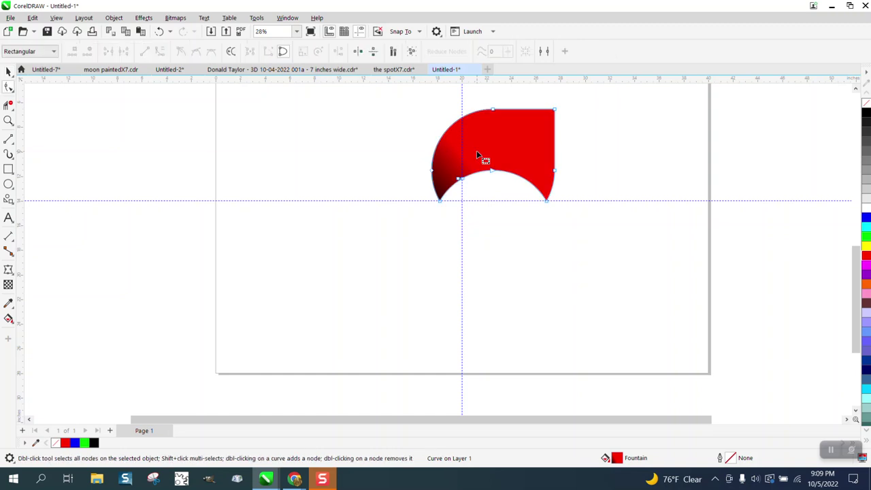
pyautogui.click(8, 72)
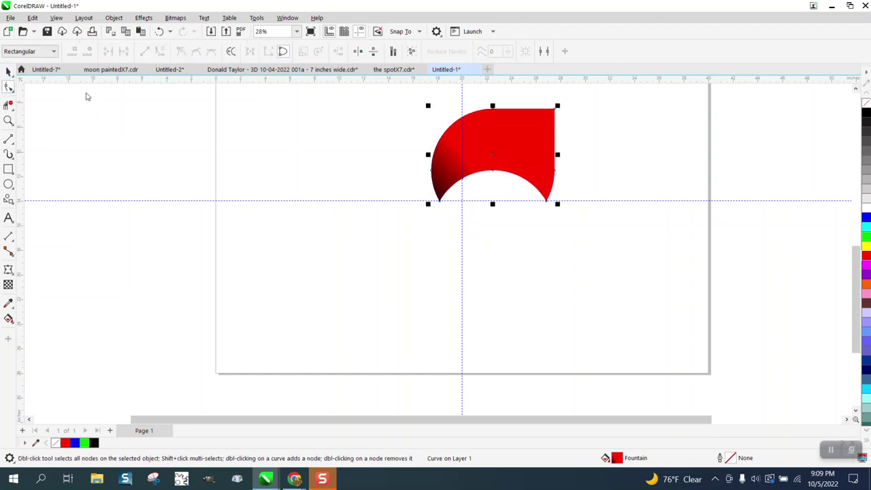
pyautogui.click(492, 151)
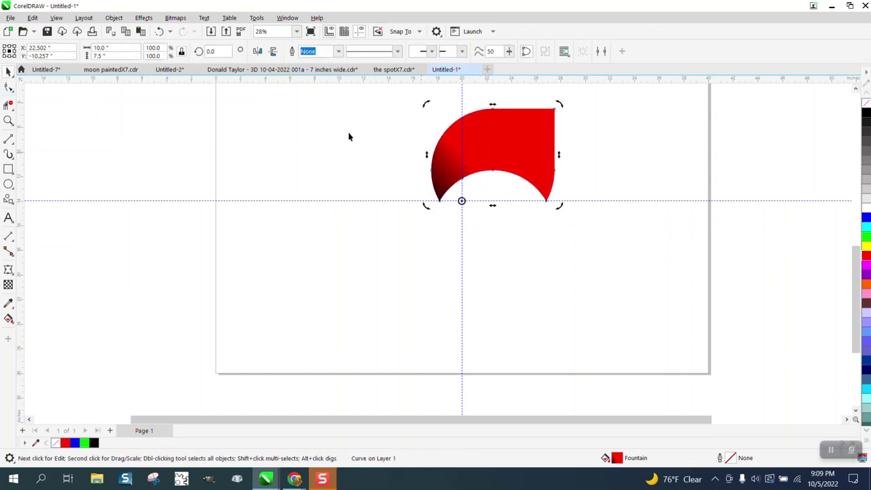
# Step: Duplicate the crescent rotated 90°, 180° and 270° to form the four petals
pyautogui.doubleClick(220, 52)
pyautogui.write('90')
pyautogui.press('Return')
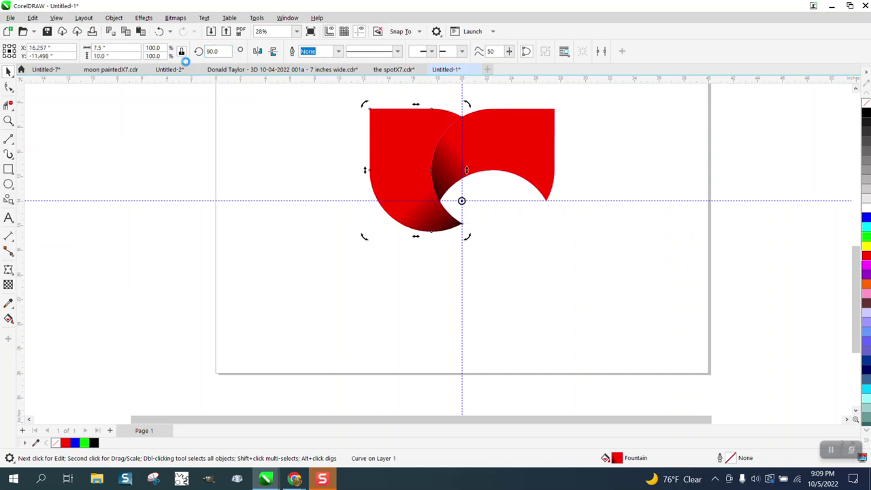
pyautogui.doubleClick(223, 52)
pyautogui.write('180')
pyautogui.press('Return')
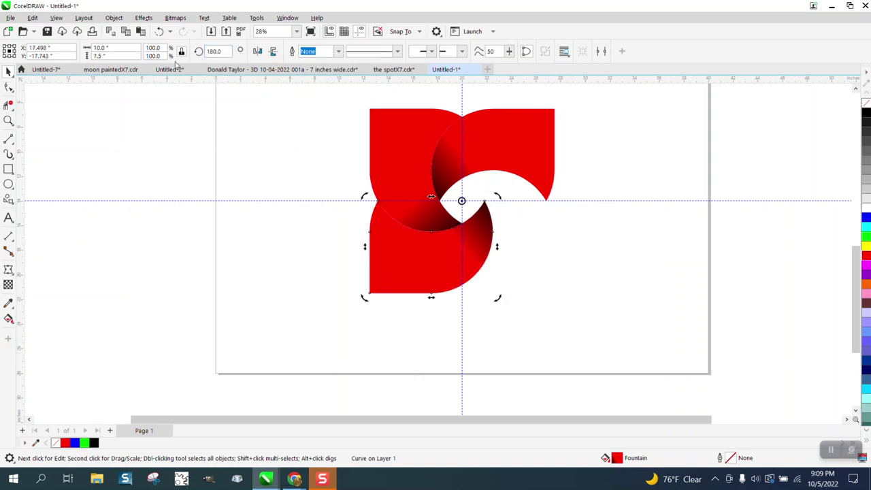
pyautogui.hotkey('ctrl', 'r')
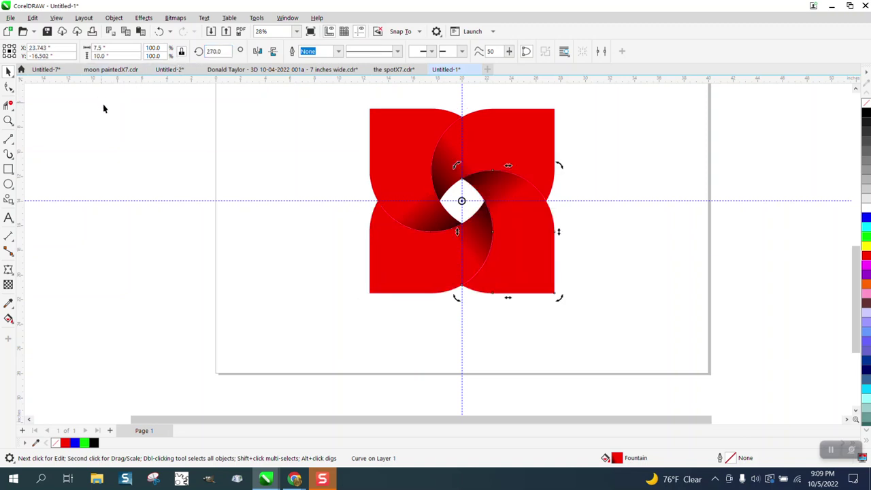
pyautogui.scroll(-4, 285, 302)
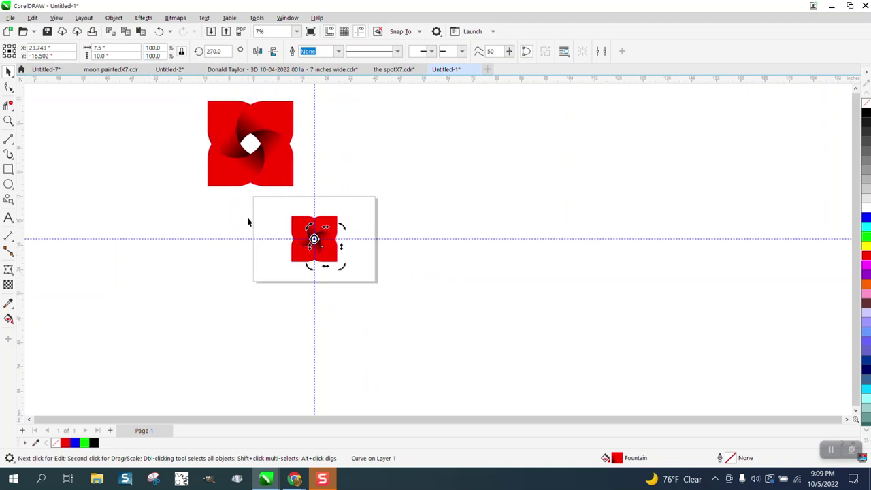
pyautogui.click(8, 121)
pyautogui.click(230, 139)
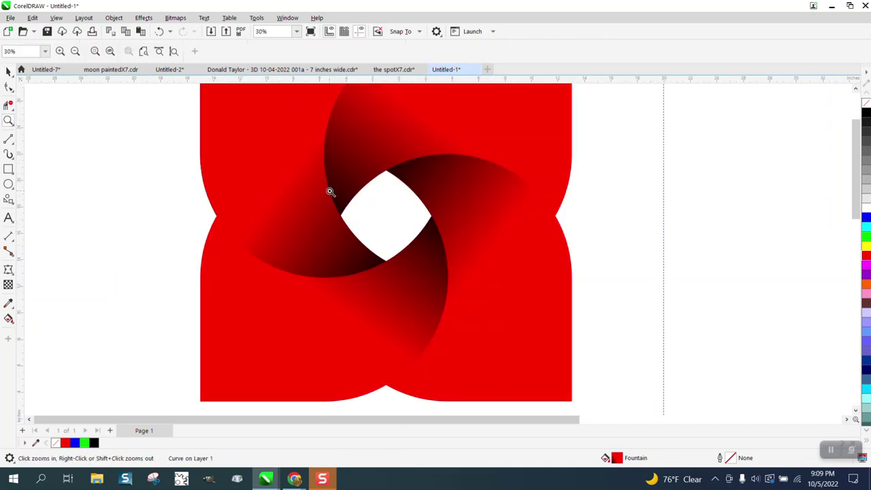
pyautogui.scroll(-4, 349, 197)
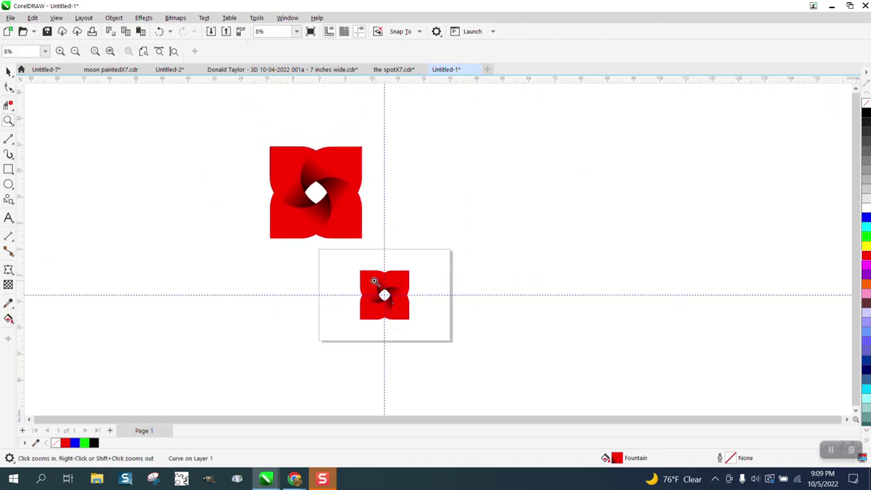
pyautogui.click(372, 278)
pyautogui.scroll(-1, 371, 273)
pyautogui.moveTo(409, 225); pyautogui.dragTo(499, 295)
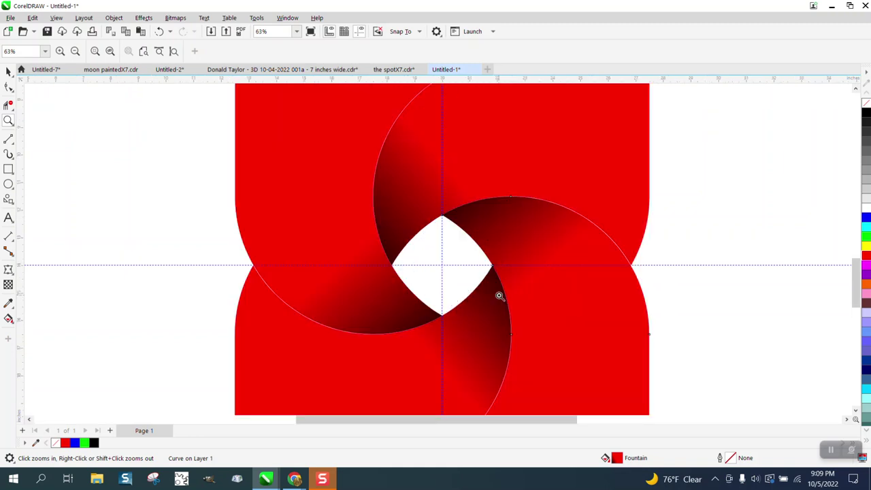
pyautogui.scroll(-1, 354, 267)
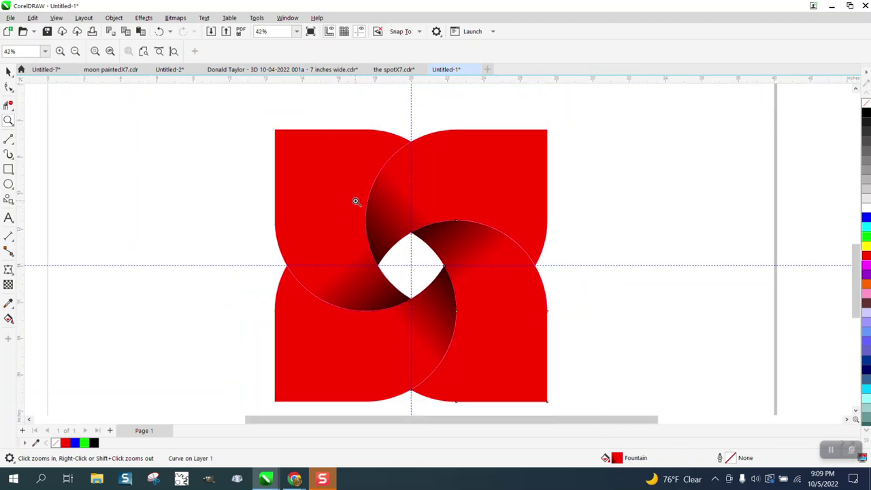
# Step: Check each crescent, then nudge the lower-right one left and up to about 23.693, −16.432 in
pyautogui.click(8, 71)
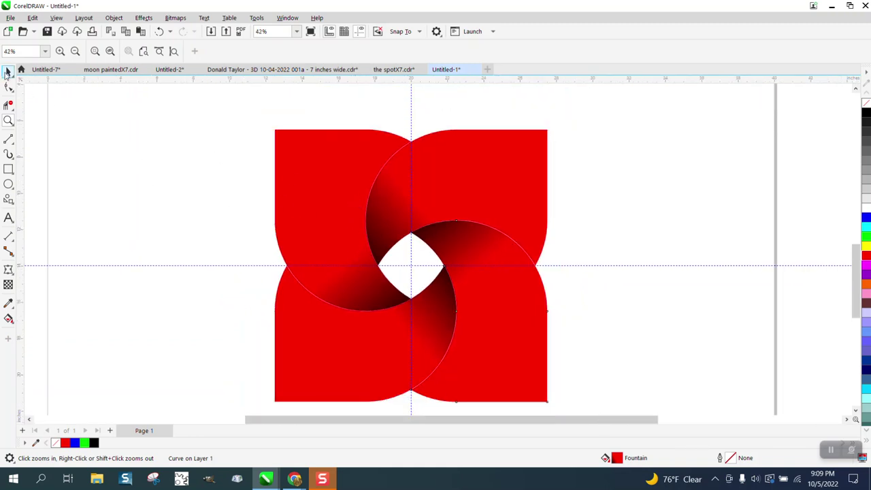
pyautogui.click(559, 182)
pyautogui.click(517, 180)
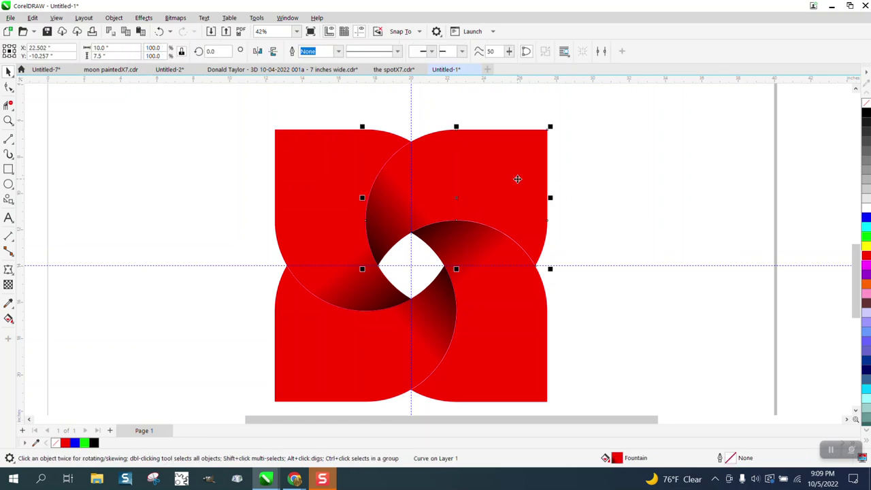
pyautogui.click(479, 285)
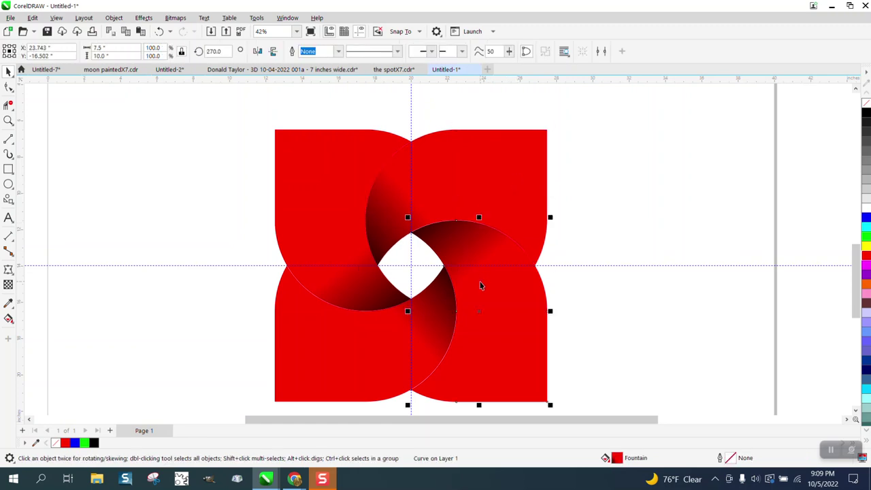
pyautogui.moveTo(480, 281); pyautogui.dragTo(480, 281)
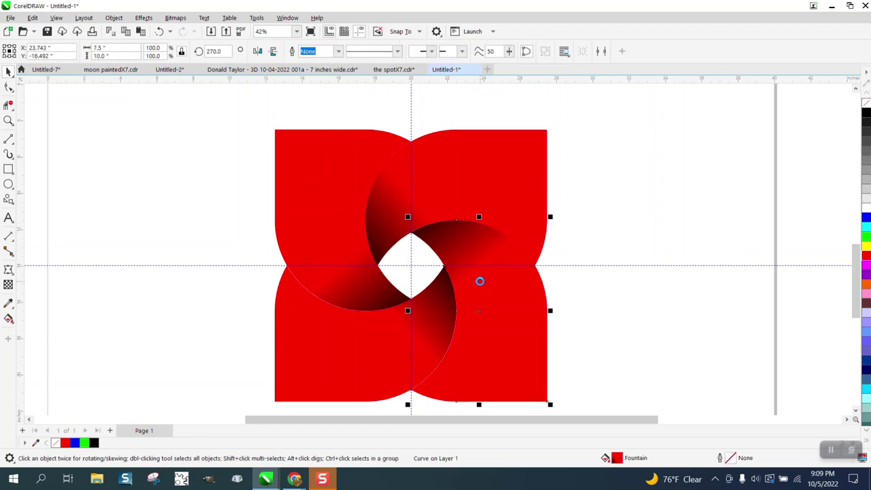
pyautogui.click(369, 345)
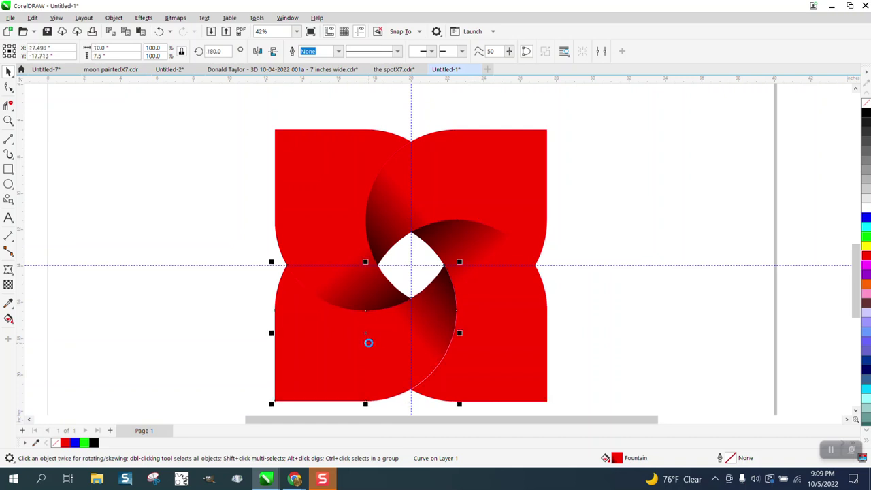
pyautogui.click(477, 385)
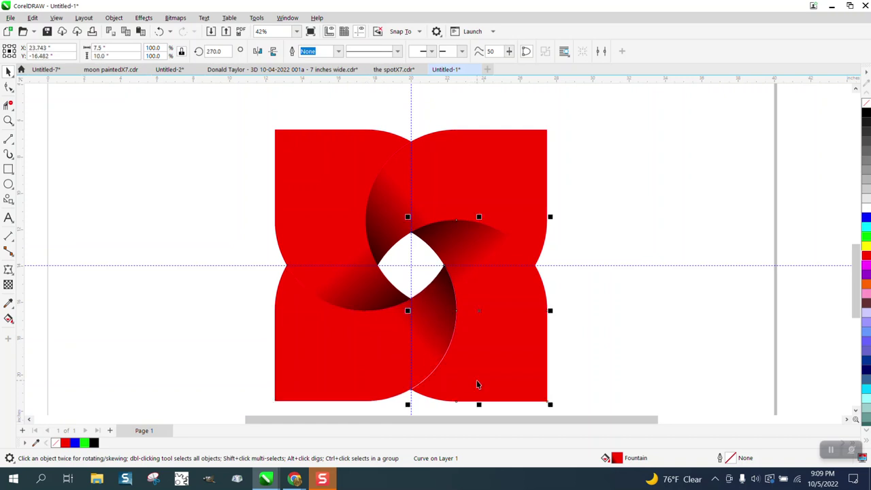
pyautogui.moveTo(477, 385); pyautogui.dragTo(476, 381)
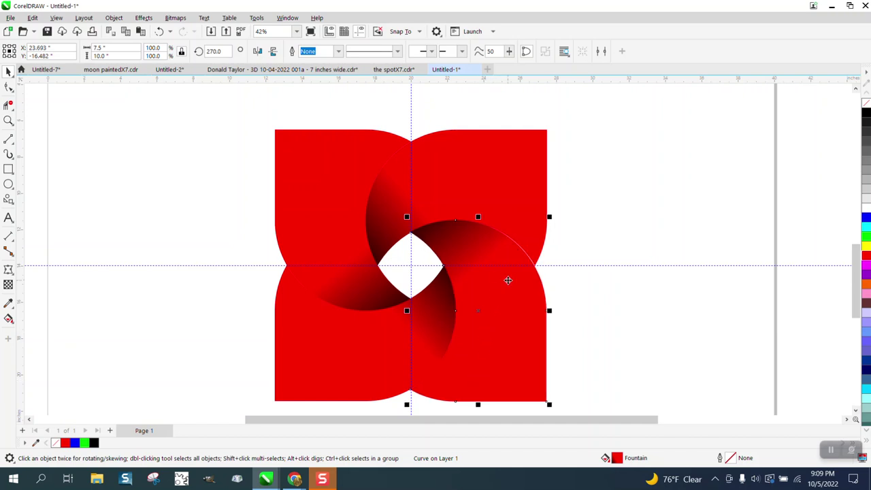
pyautogui.moveTo(507, 280); pyautogui.dragTo(507, 280)
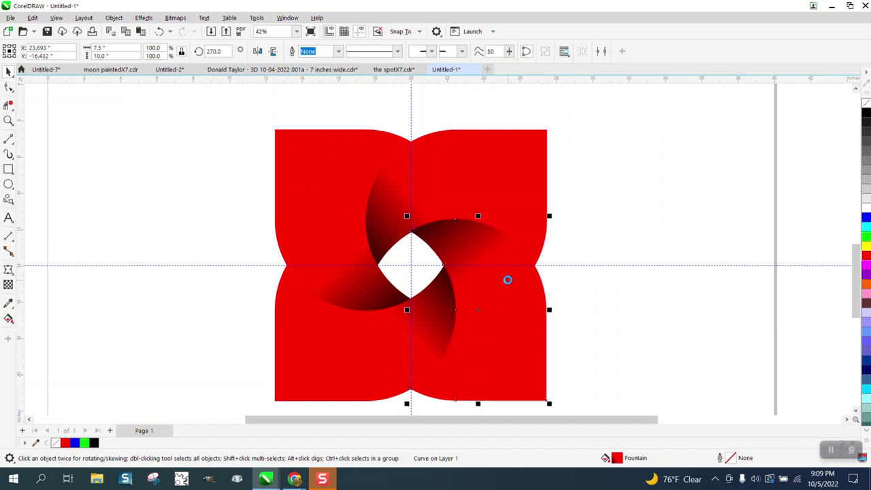
# Step: Zoom in on the pinwheel with the Zoom tool
pyautogui.scroll(-1, 186, 260)
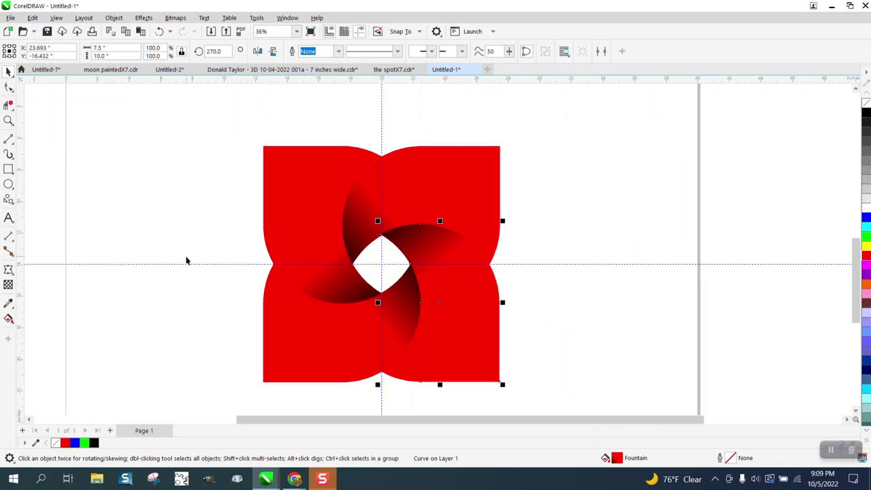
pyautogui.click(8, 120)
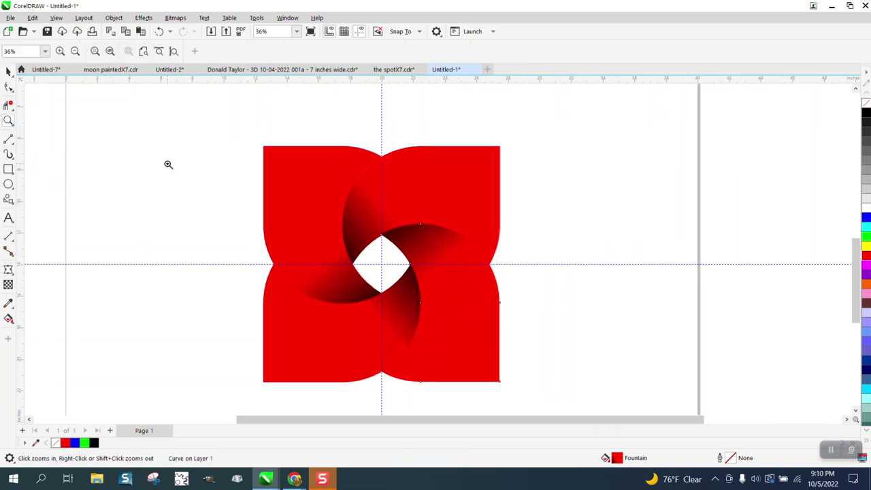
pyautogui.moveTo(266, 171); pyautogui.dragTo(551, 356)
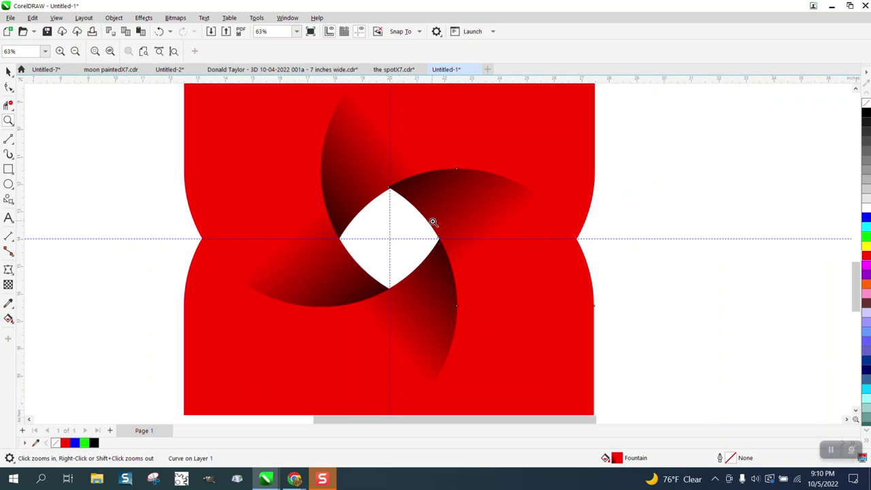
# Step: At close zoom, drag the lower-right petal's dark tip onto the diamond corner, about 23.733, −16.492 in
pyautogui.moveTo(345, 161); pyautogui.dragTo(441, 211)
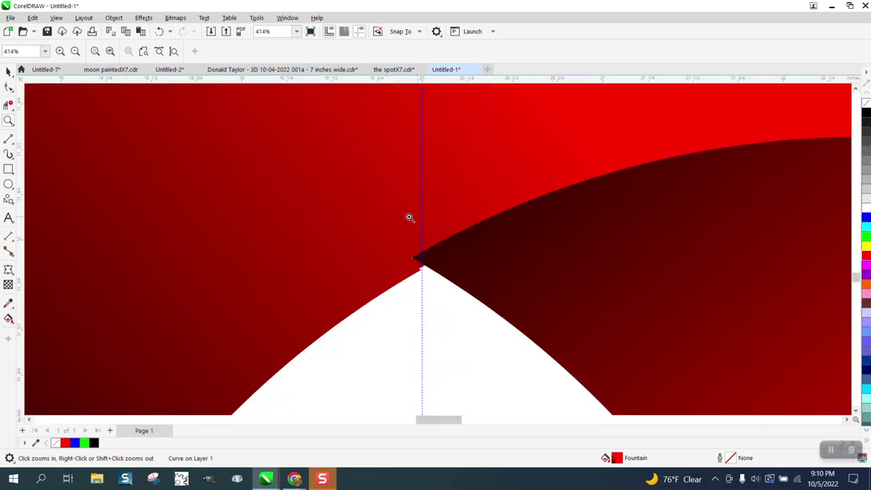
pyautogui.click(8, 72)
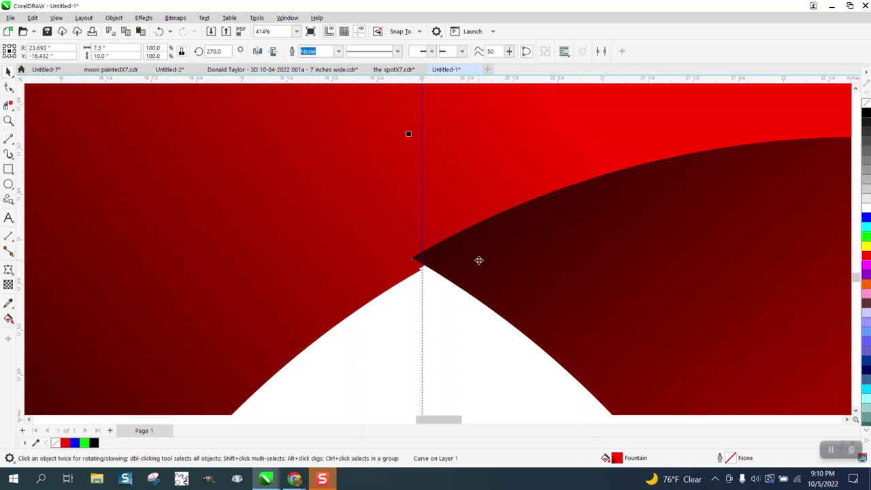
pyautogui.moveTo(408, 133); pyautogui.dragTo(415, 144)
pyautogui.scroll(-5, 264, 254)
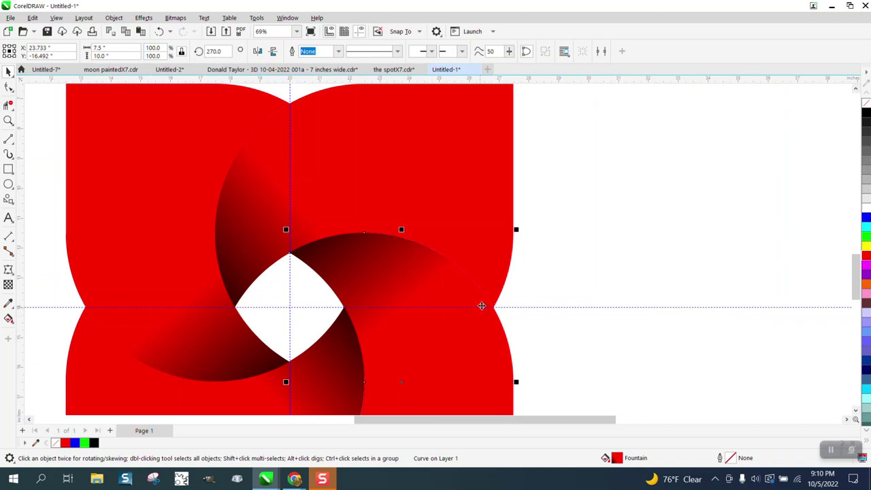
pyautogui.scroll(-1, 481, 304)
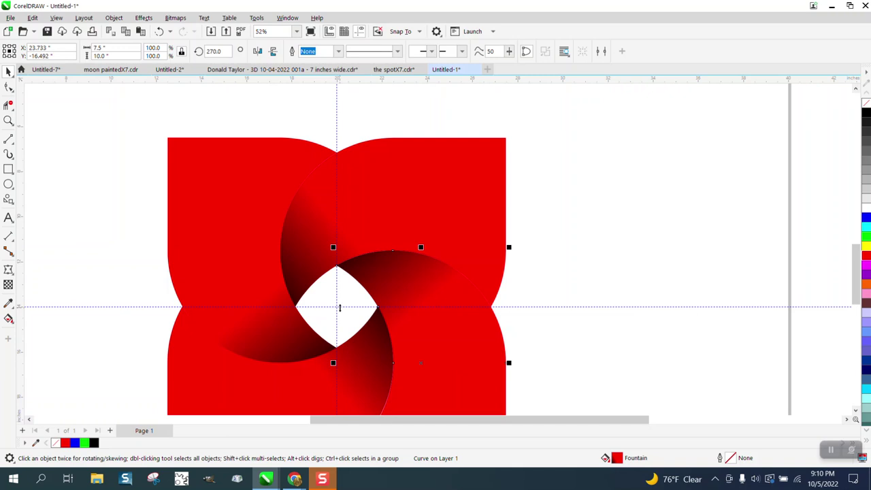
pyautogui.scroll(-3, 334, 294)
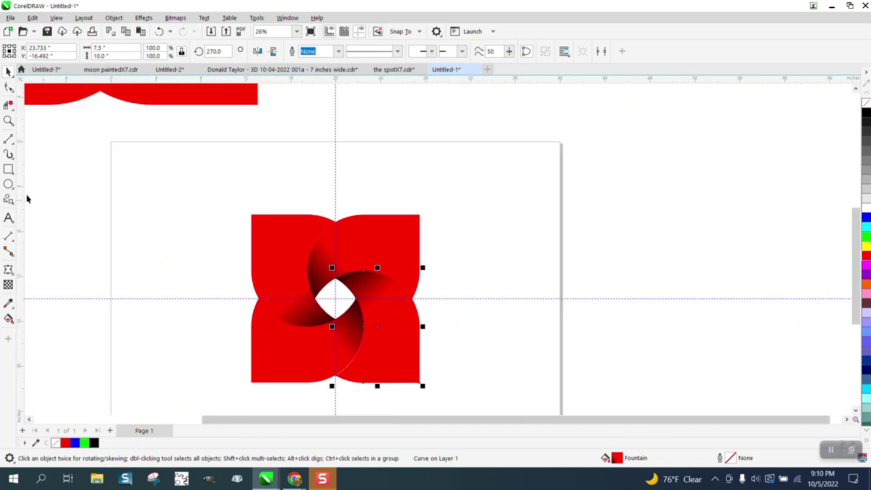
pyautogui.click(8, 120)
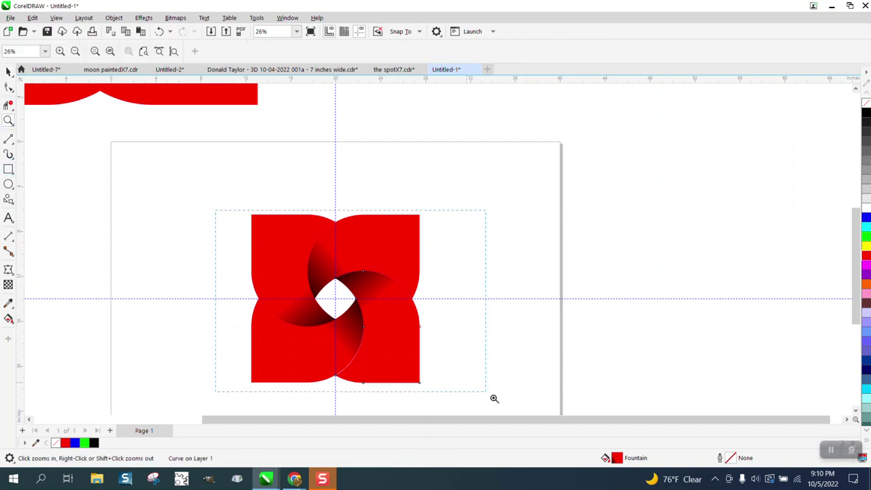